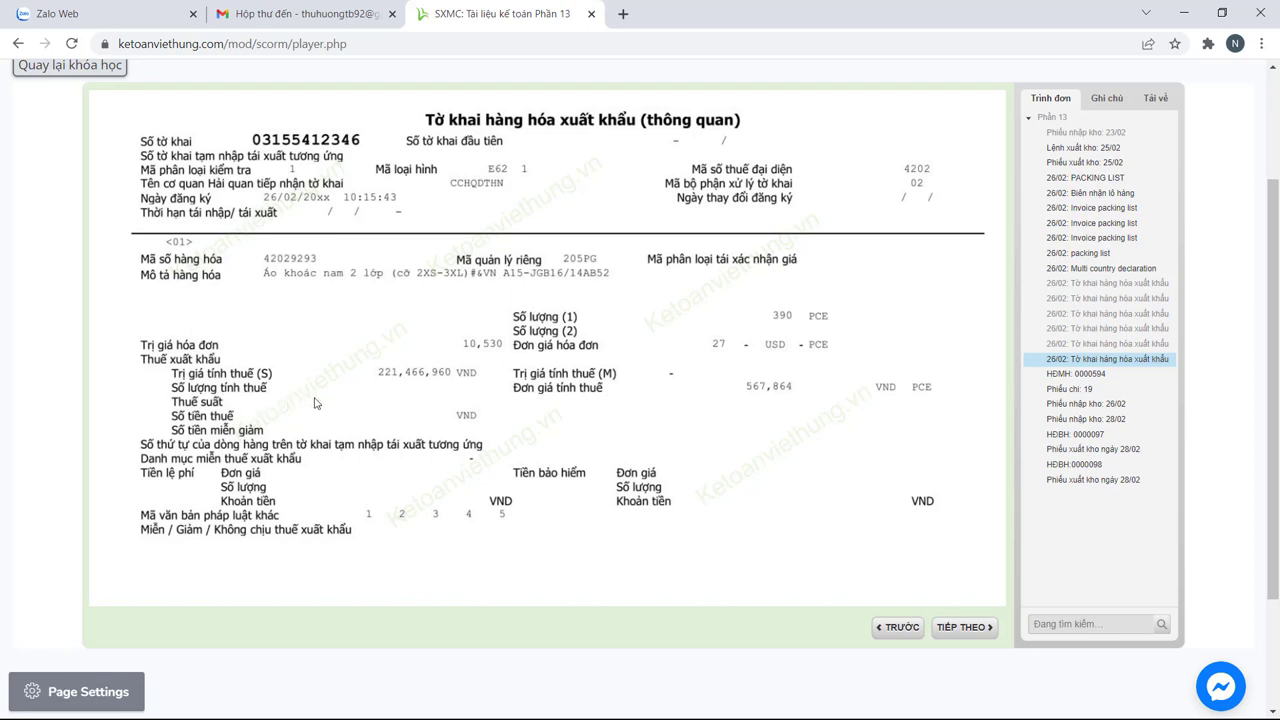
# Step: Review the 26/02 shipping documents, from the export declaration and packing list through the shipping advice to the commercial invoice's item lines
pyautogui.click(1101, 285)
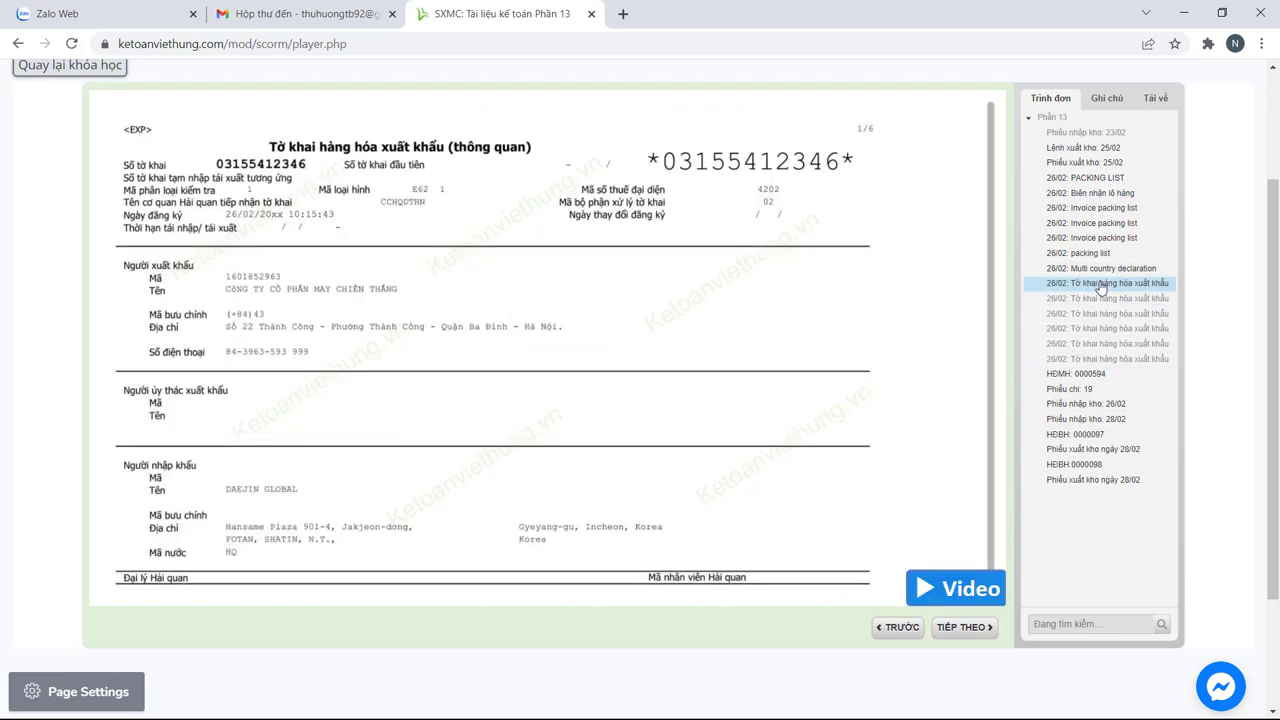
pyautogui.click(1085, 180)
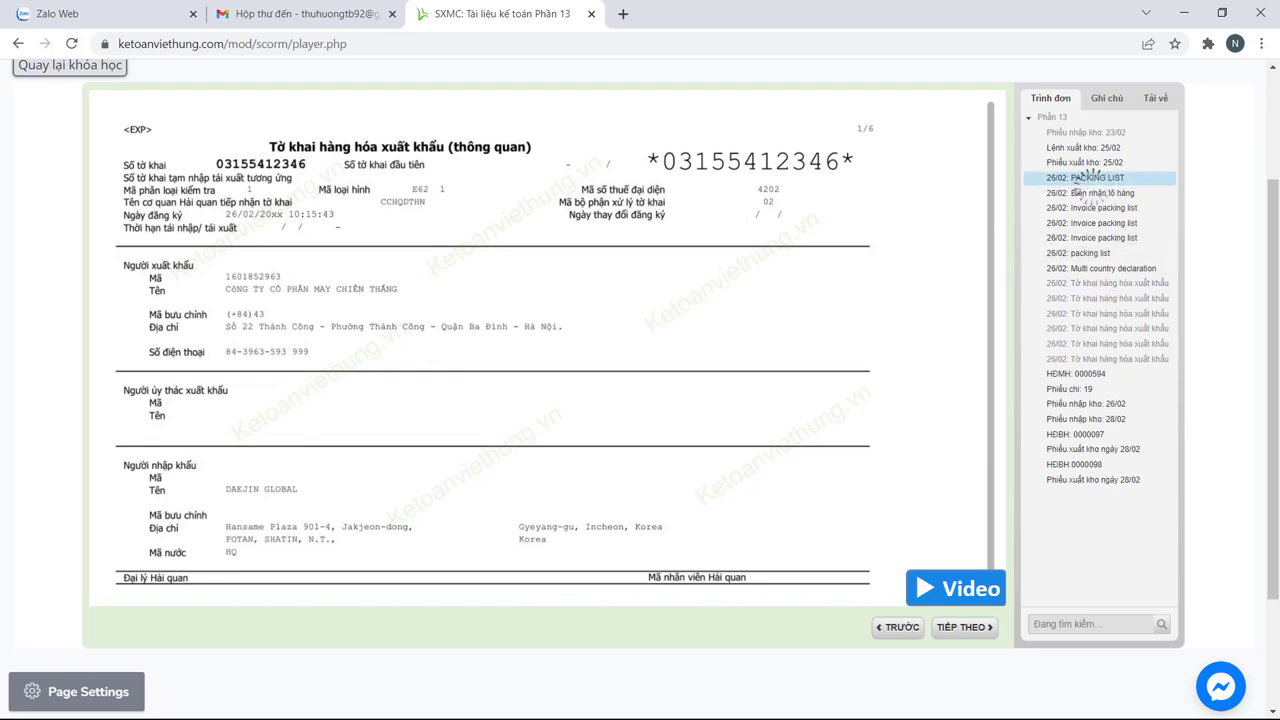
pyautogui.click(1092, 193)
pyautogui.click(1095, 208)
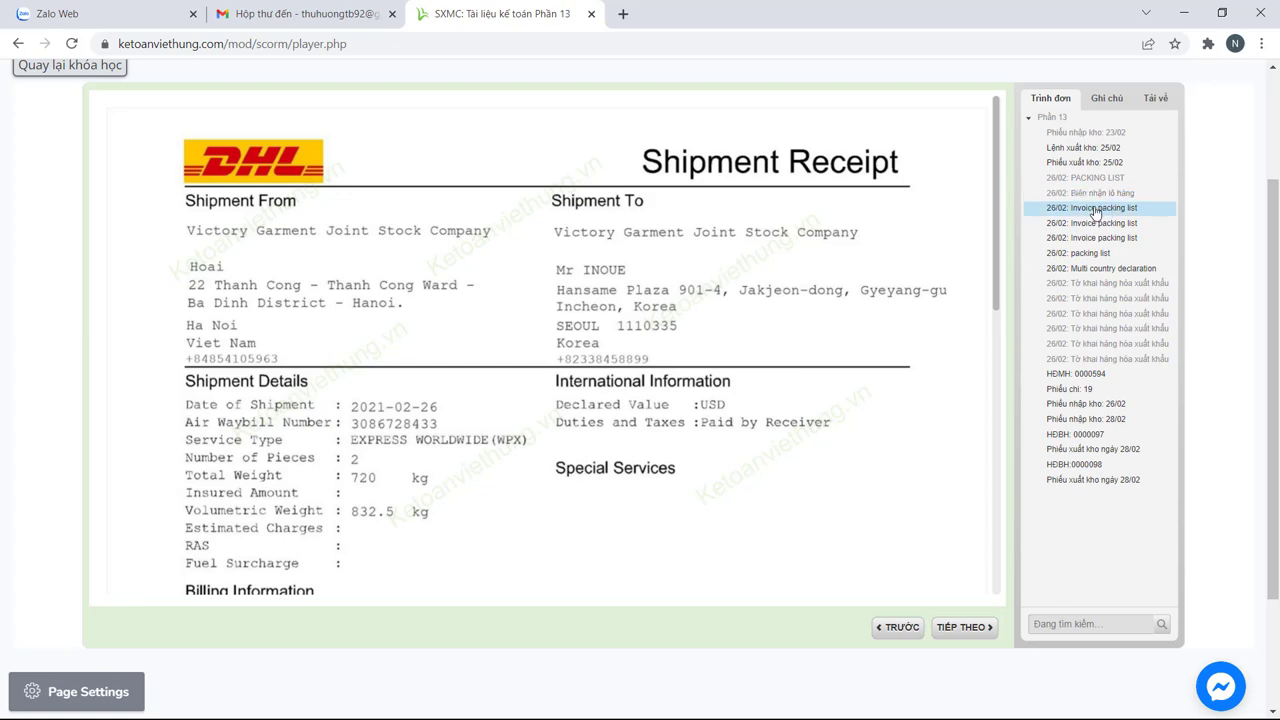
pyautogui.click(1088, 223)
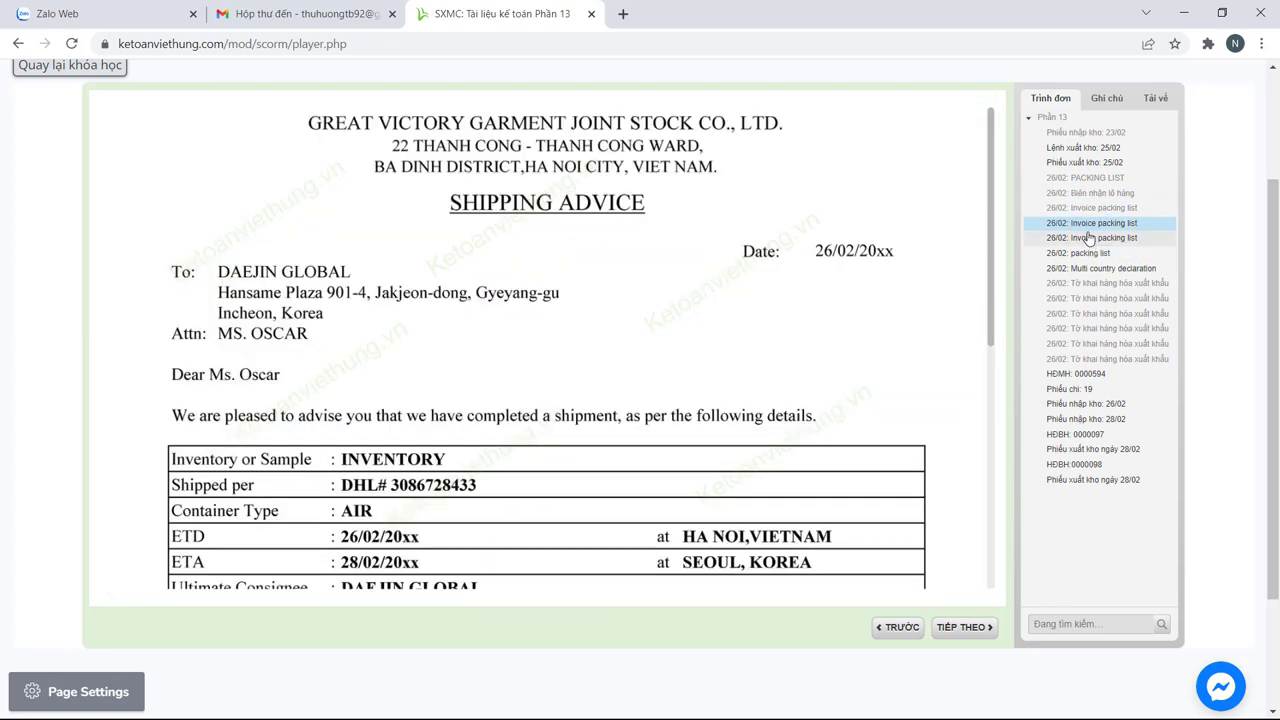
pyautogui.click(1088, 236)
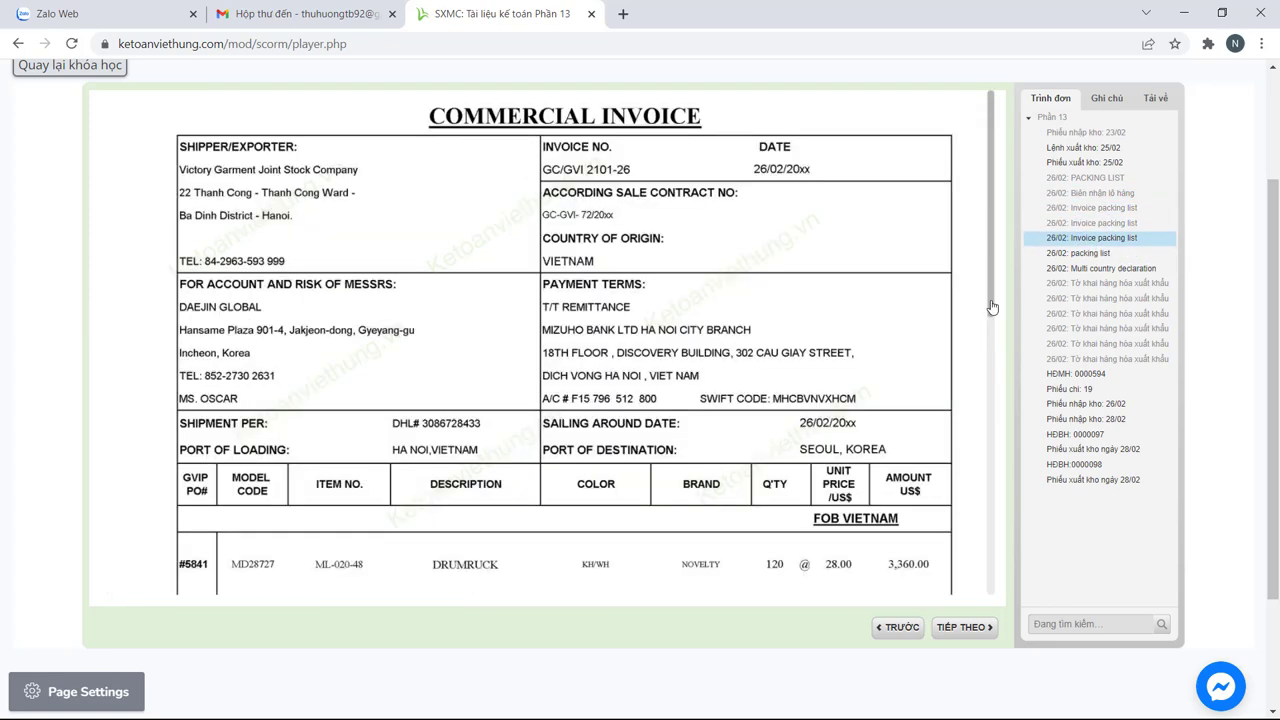
pyautogui.scroll(-3, 984, 423)
pyautogui.scroll(-1, 984, 423)
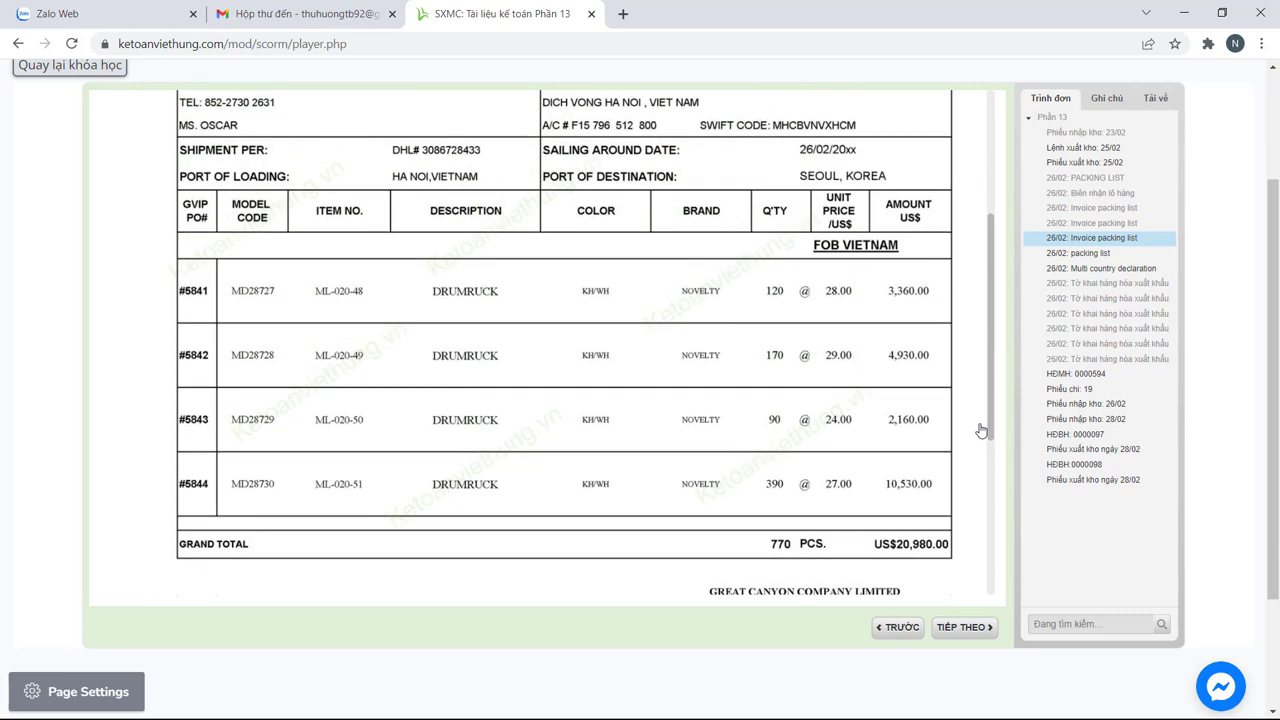
pyautogui.scroll(-1, 981, 430)
pyautogui.scroll(3, 966, 494)
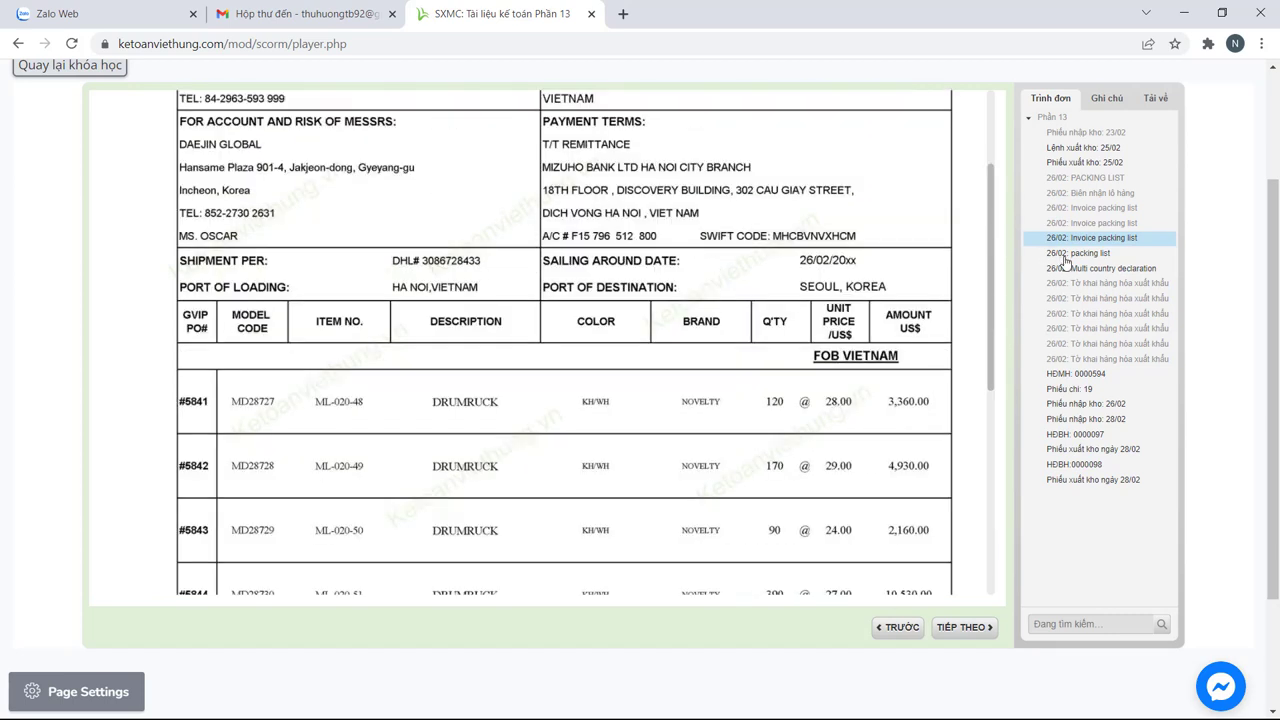
# Step: Examine the 26/02 packing list and the export declaration pages for the exchange rate and the first goods item
pyautogui.click(1064, 254)
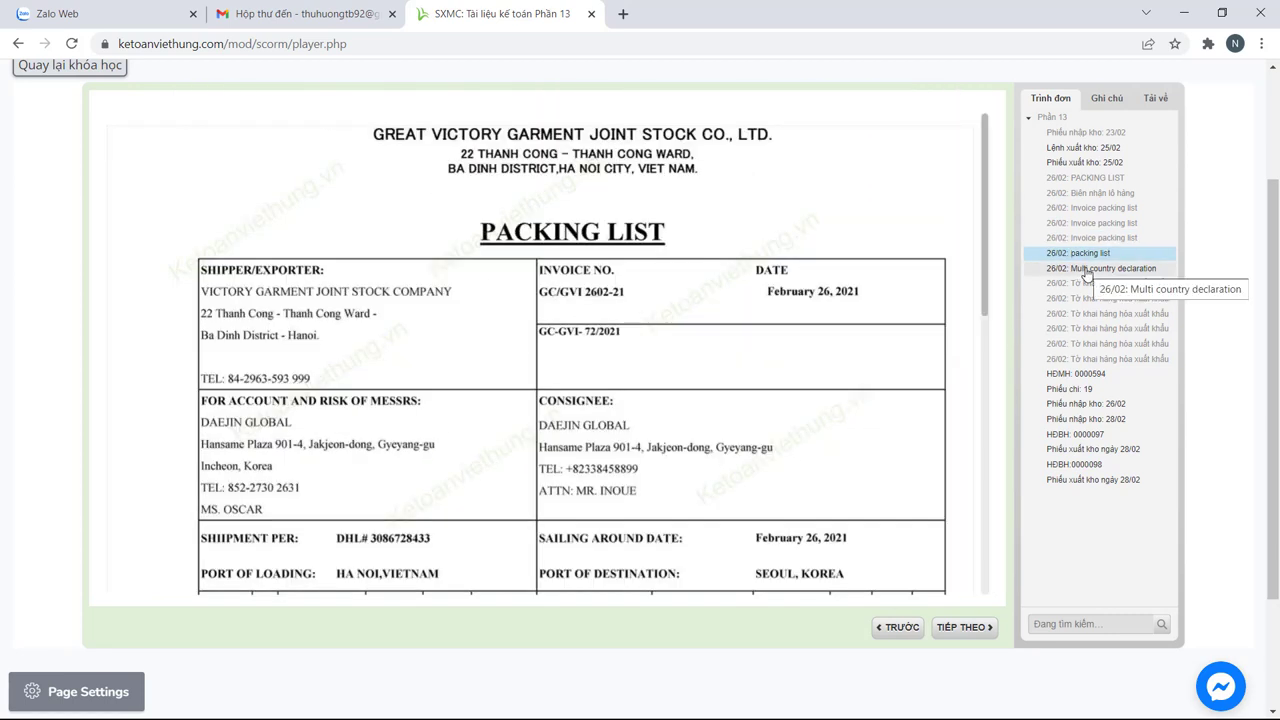
pyautogui.click(1090, 284)
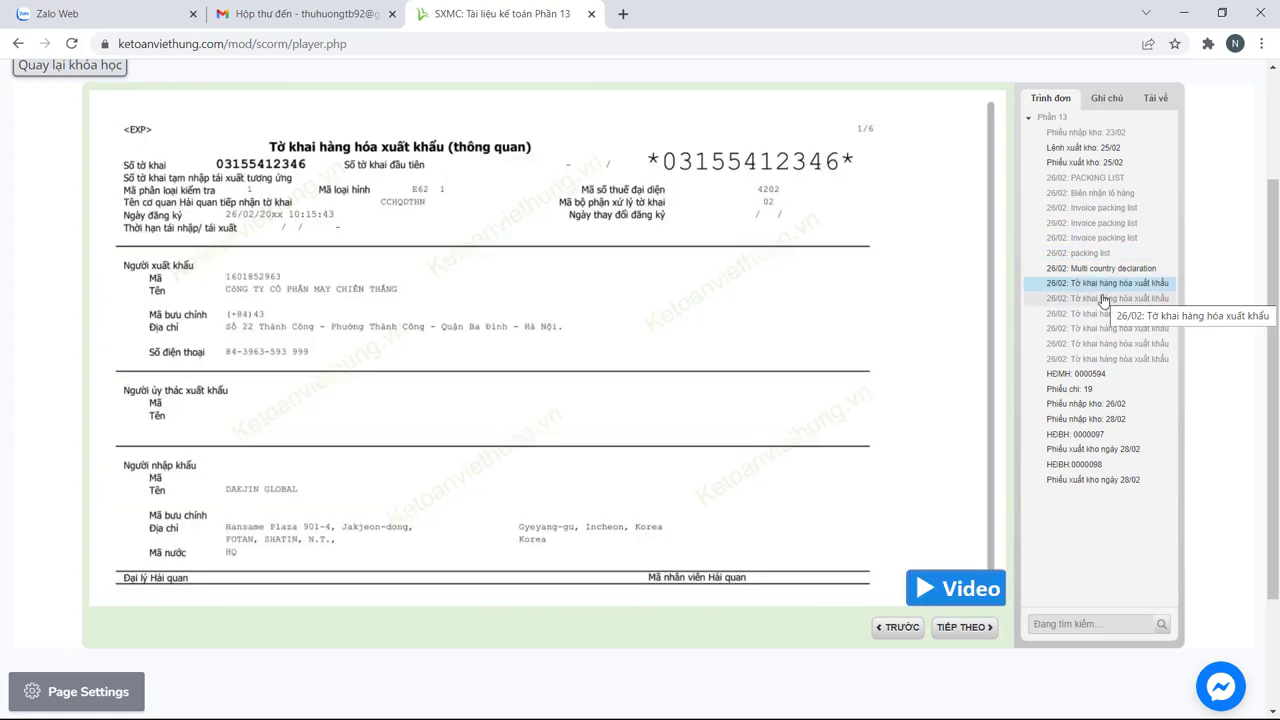
pyautogui.click(1100, 298)
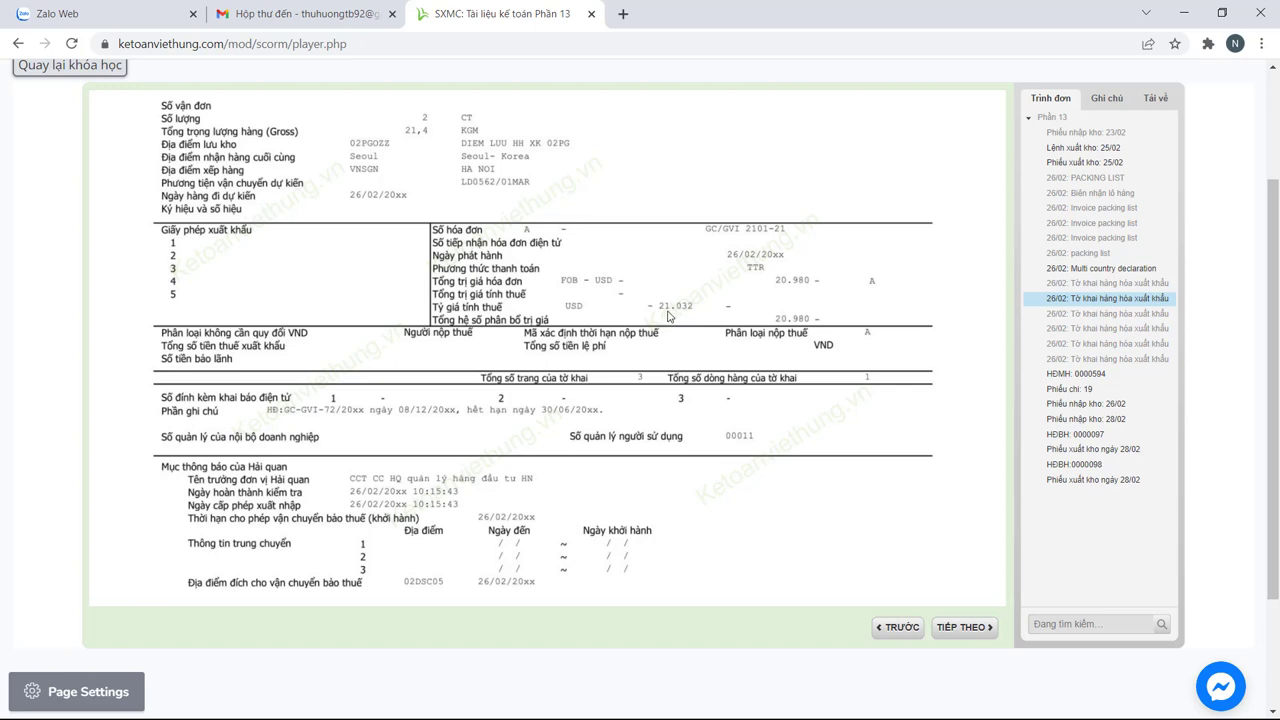
pyautogui.click(1097, 330)
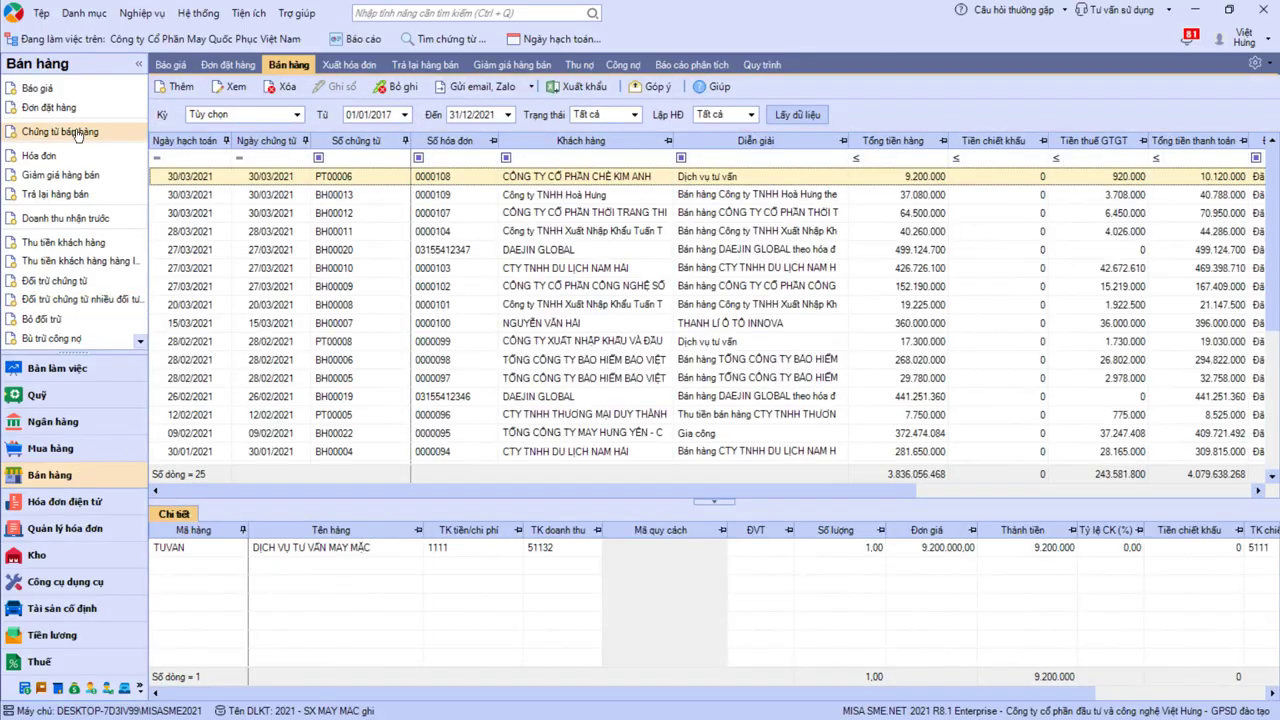
# Step: In MISA SME.NET, create a sales voucher that includes a warehouse issue slip and has the type "2. Bán hàng xuất khẩu"
pyautogui.click(78, 135)
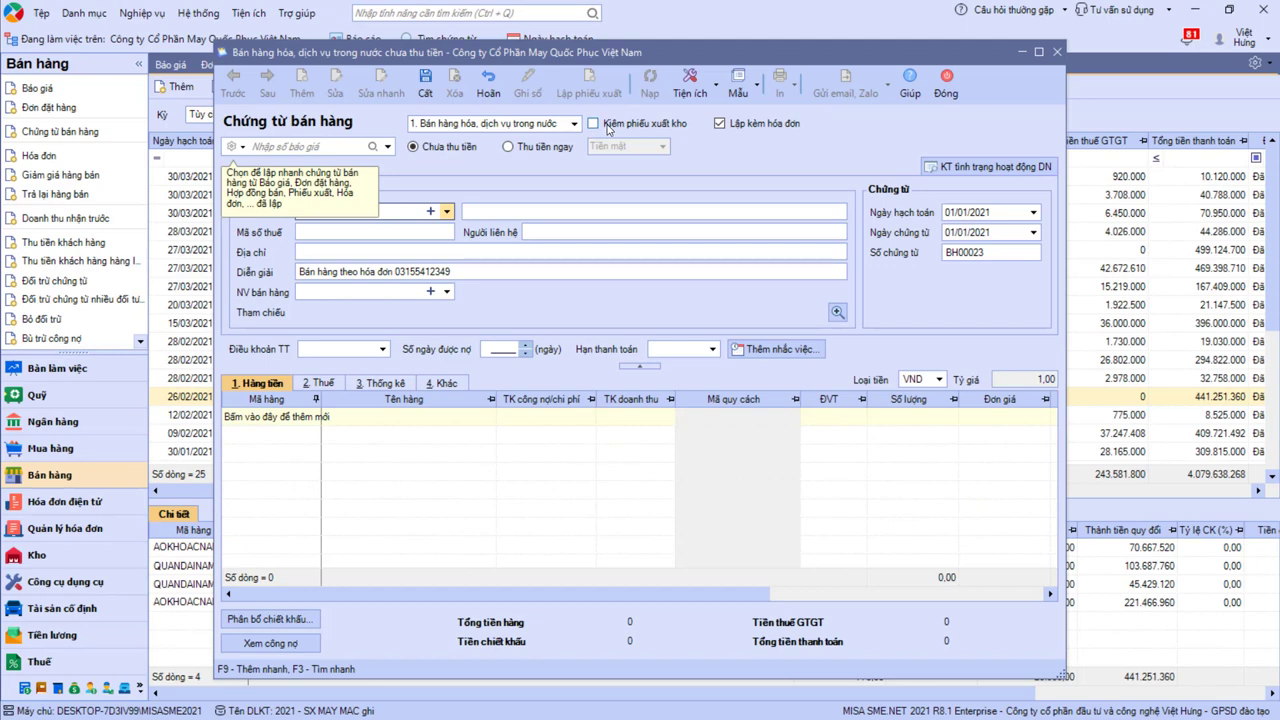
pyautogui.click(607, 124)
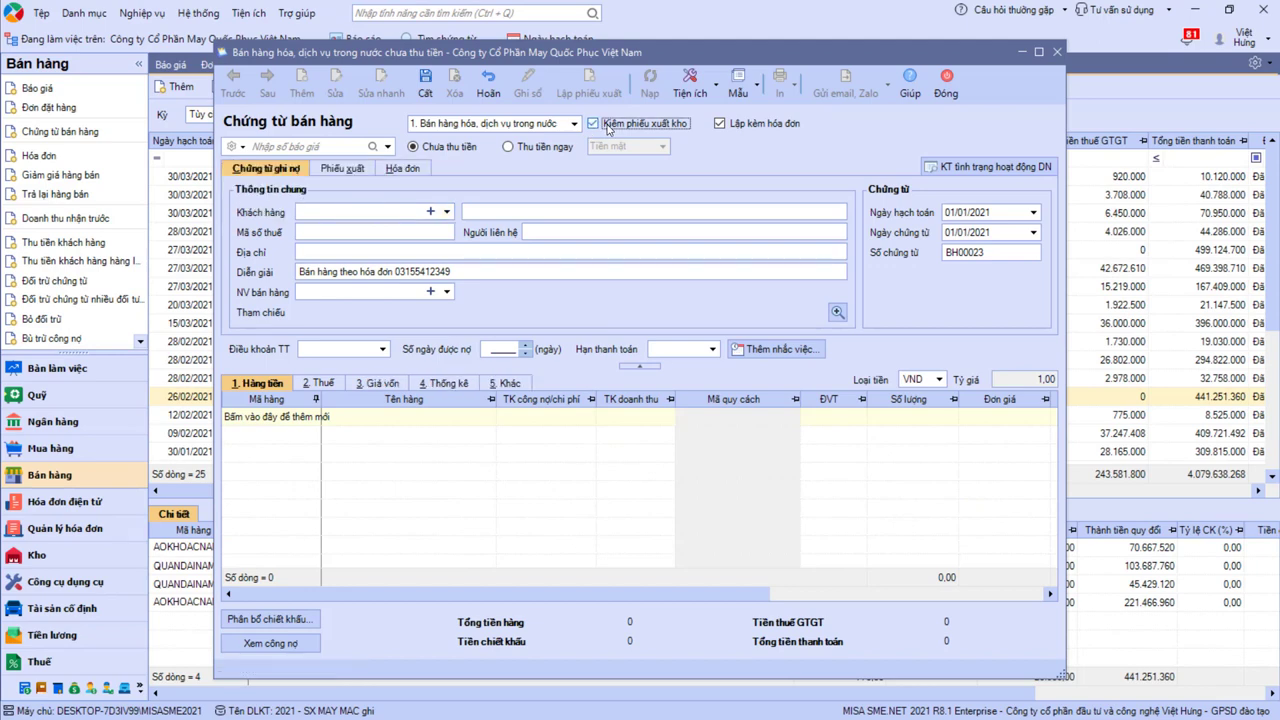
pyautogui.click(572, 124)
pyautogui.click(511, 153)
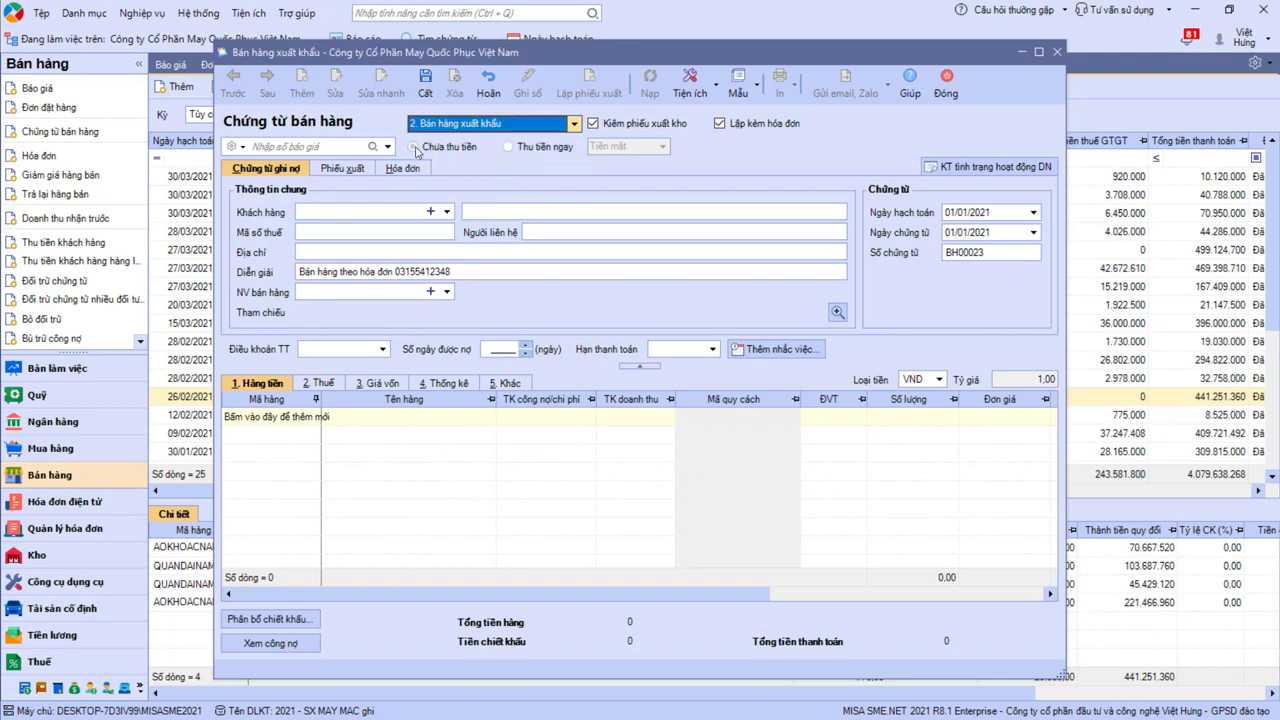
# Step: Choose DAEJIN GLOBAL as the voucher's customer and set the description to "Bán hàng xuất khẩu"
pyautogui.click(345, 211)
pyautogui.write('da')
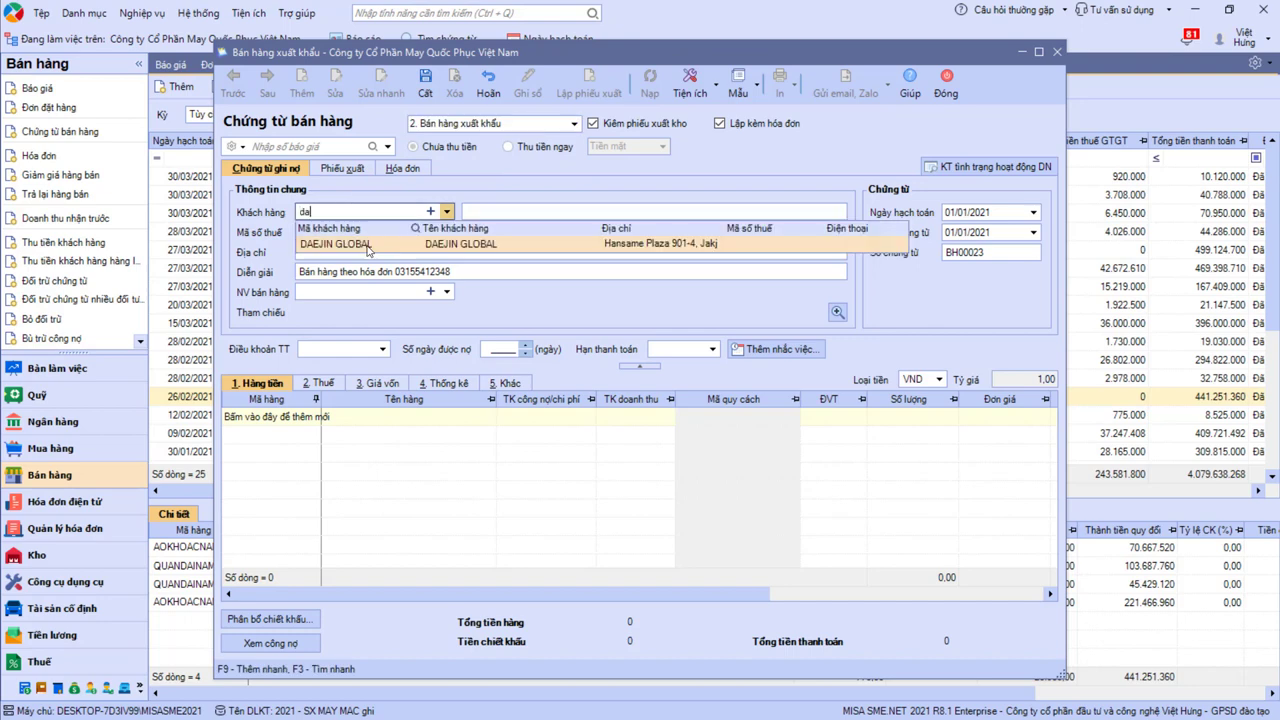
pyautogui.click(370, 245)
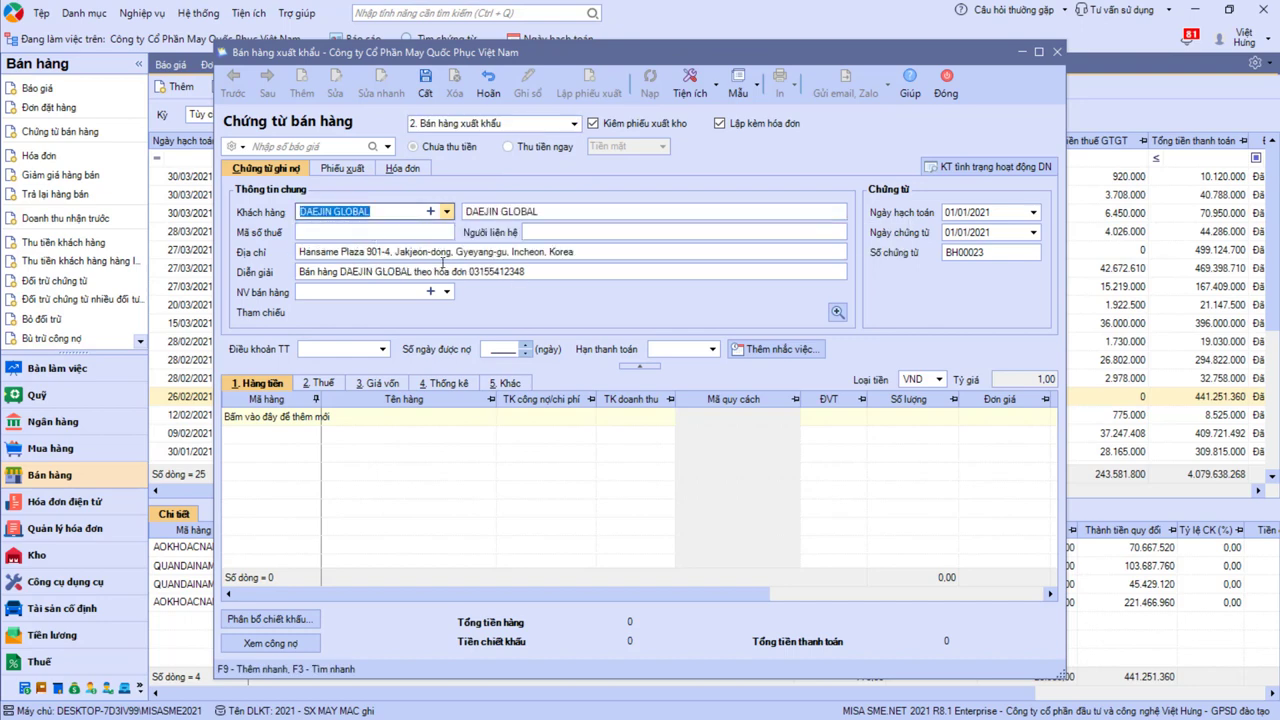
pyautogui.click(438, 268)
pyautogui.write('Bán ha')
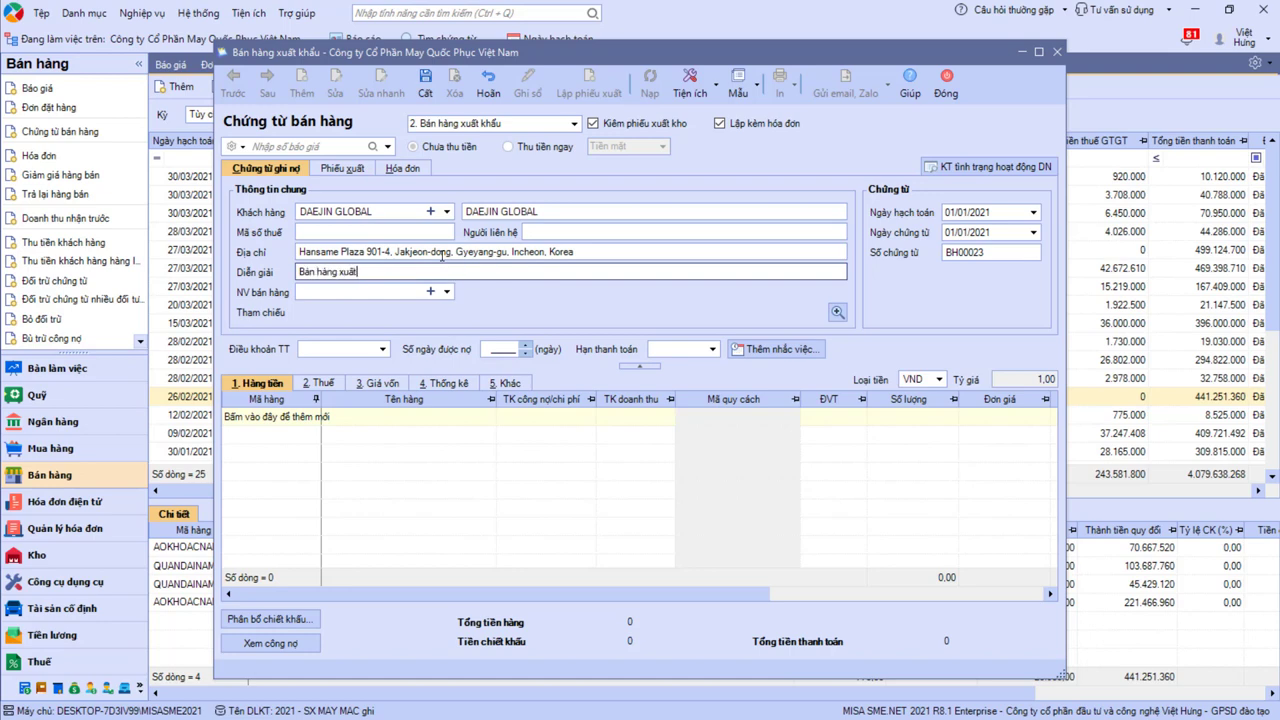
pyautogui.press('Tab')
pyautogui.press('Tab')
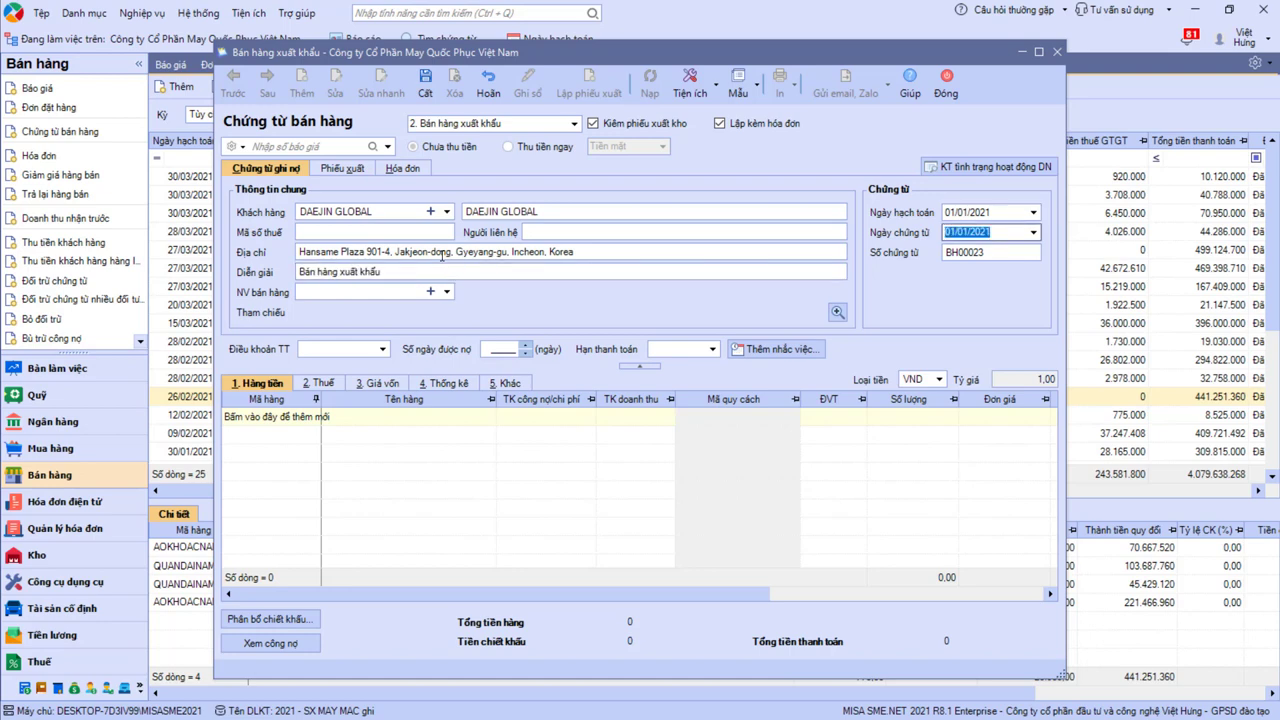
# Step: Check the export declaration's registration date in the browser, and set the voucher's accounting and document dates to 26/02/2021
pyautogui.hotkey('alt', 'Tab')
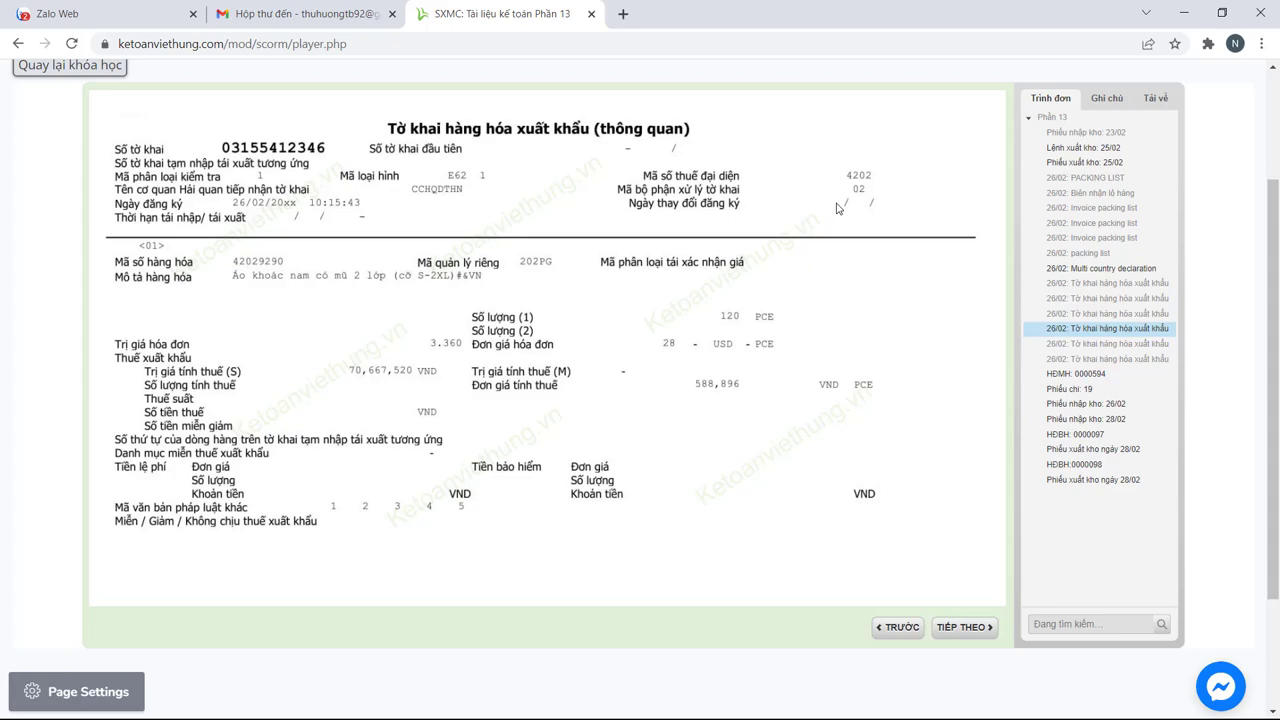
pyautogui.hotkey('alt', 'Tab')
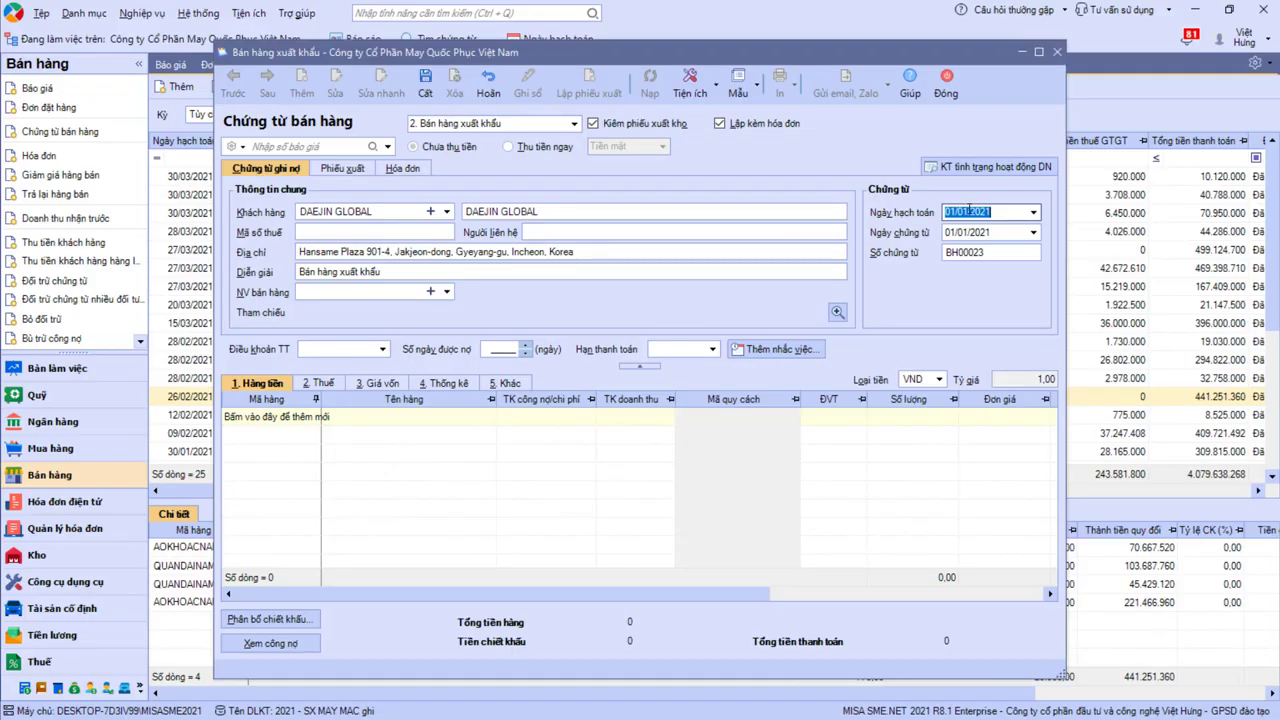
pyautogui.write('26022021')
pyautogui.press('Tab')
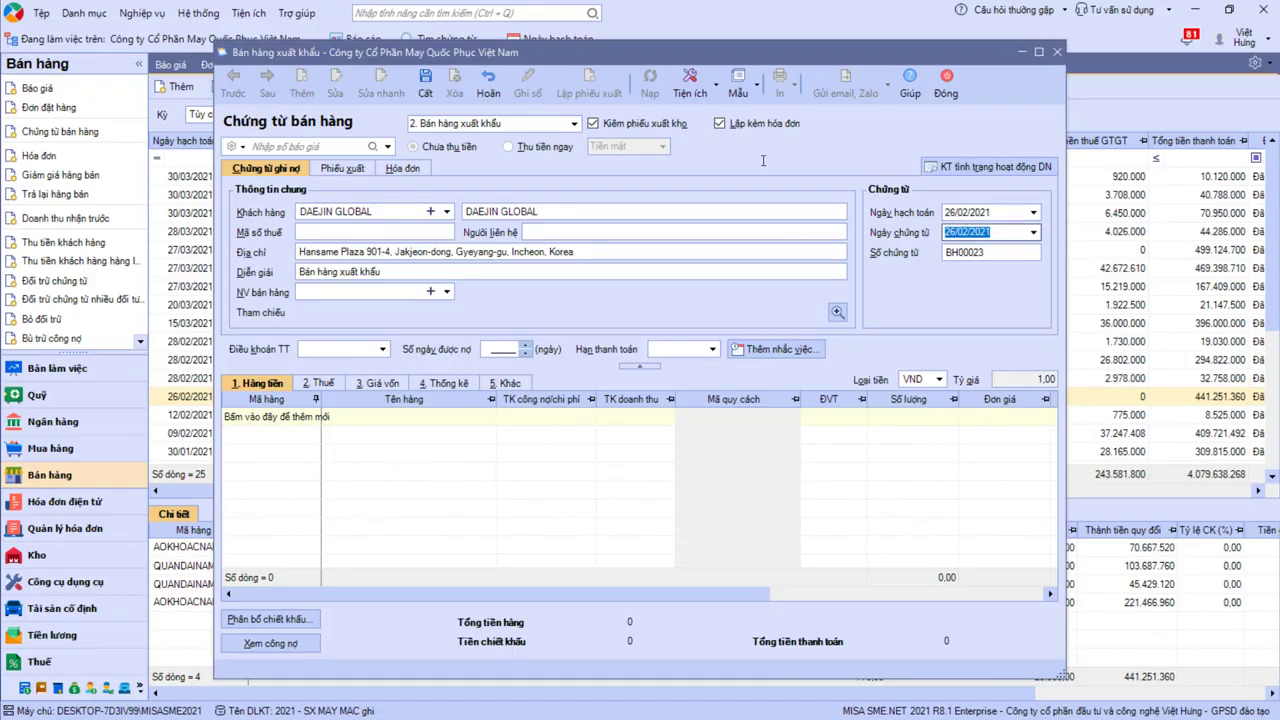
# Step: Set the voucher's currency to USD with the exchange rate 21.032 taken from the export declaration
pyautogui.click(278, 421)
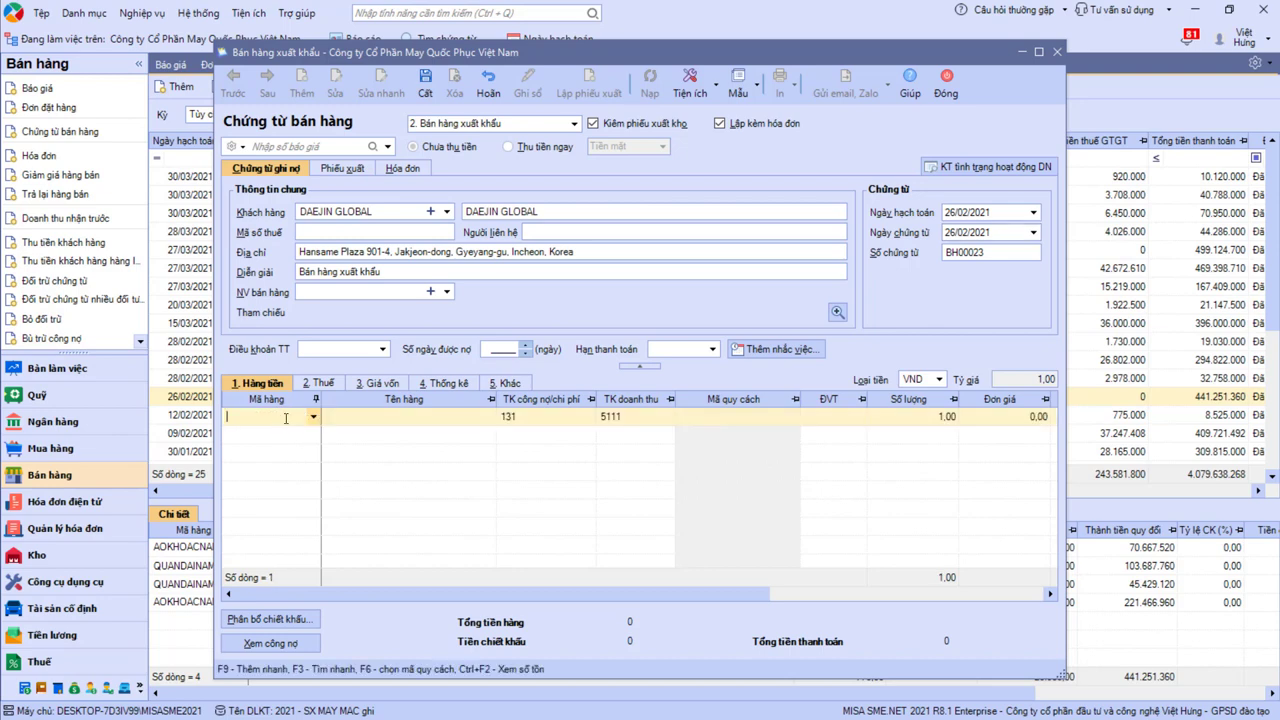
pyautogui.click(938, 380)
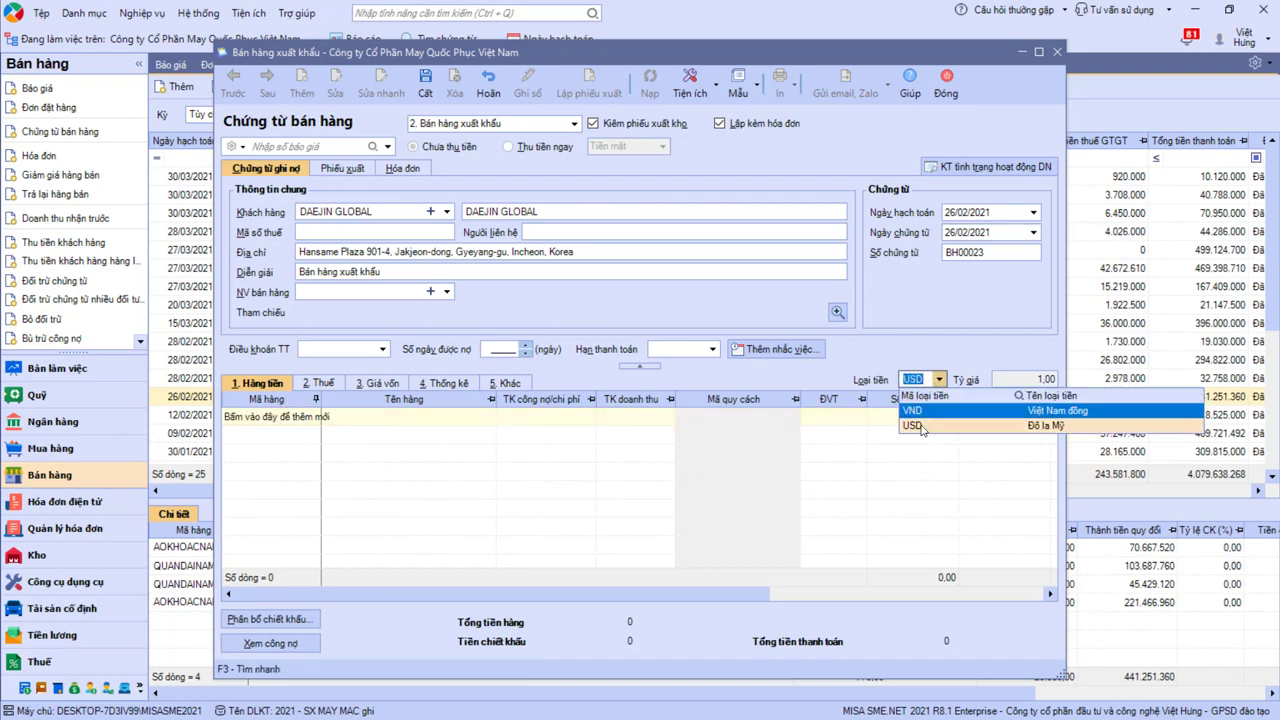
pyautogui.click(924, 425)
pyautogui.hotkey('alt', 'Tab')
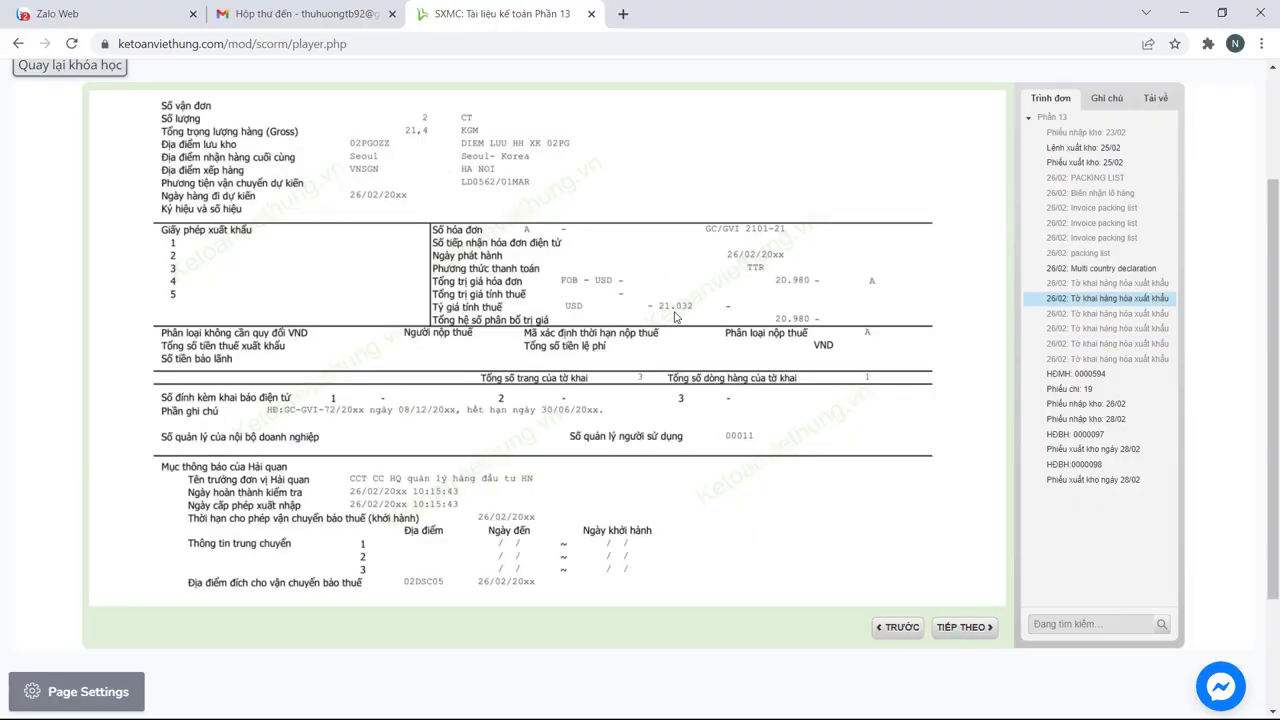
pyautogui.hotkey('alt', 'Tab')
pyautogui.write('21.032,')
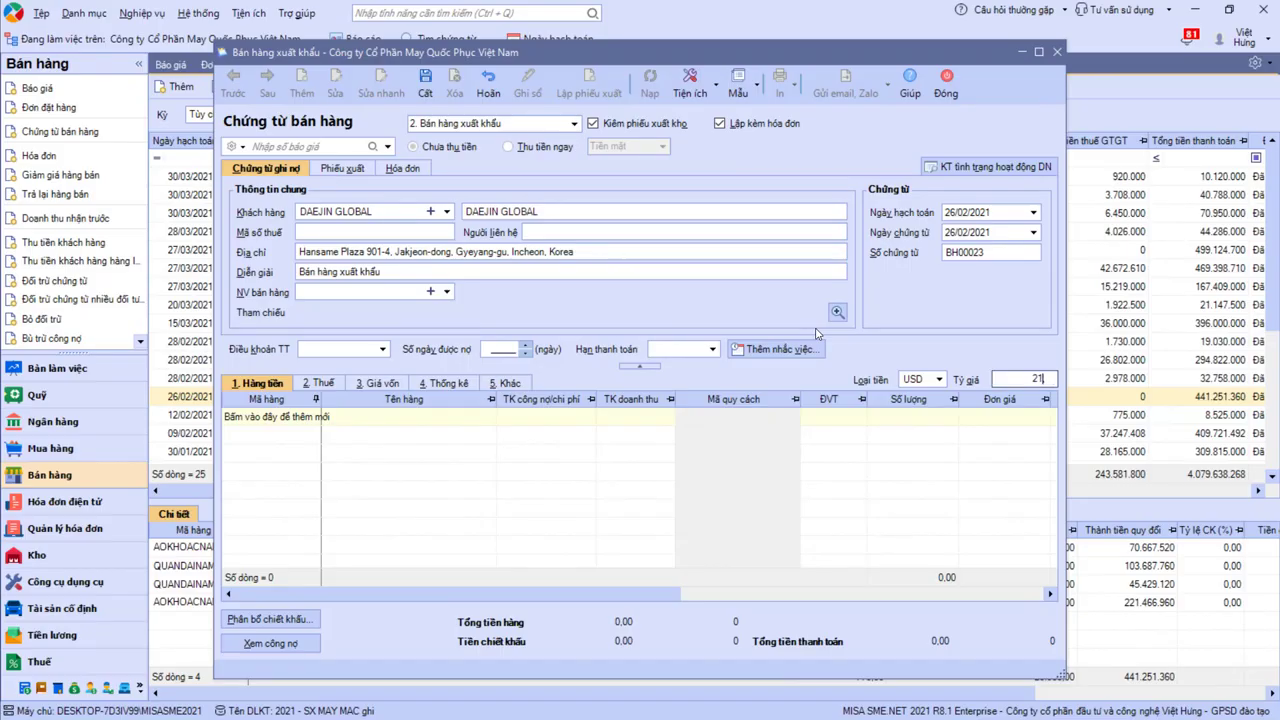
# Step: Add the declaration's first item, "Áo khoác nam có mũ 2 lớp (cỡ S-2XL)", as the voucher's first goods line
pyautogui.click(269, 415)
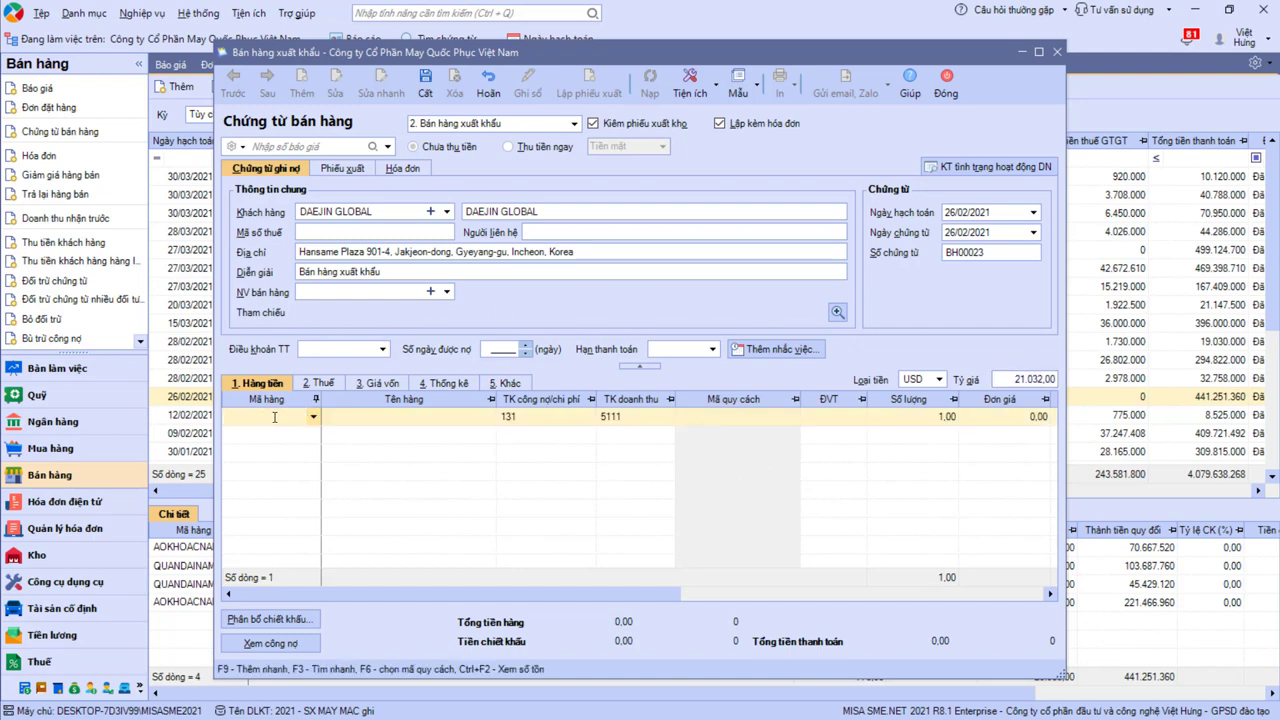
pyautogui.hotkey('alt', 'Tab')
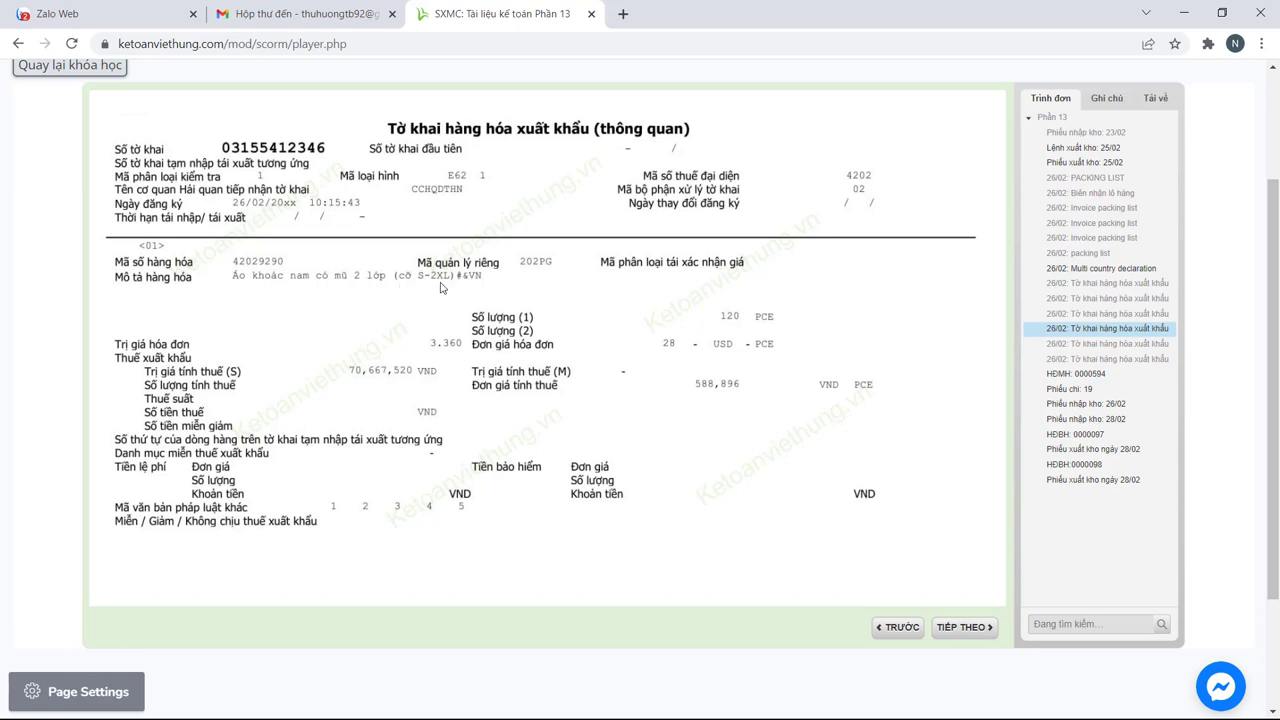
pyautogui.hotkey('alt', 'Tab')
pyautogui.write('mu')
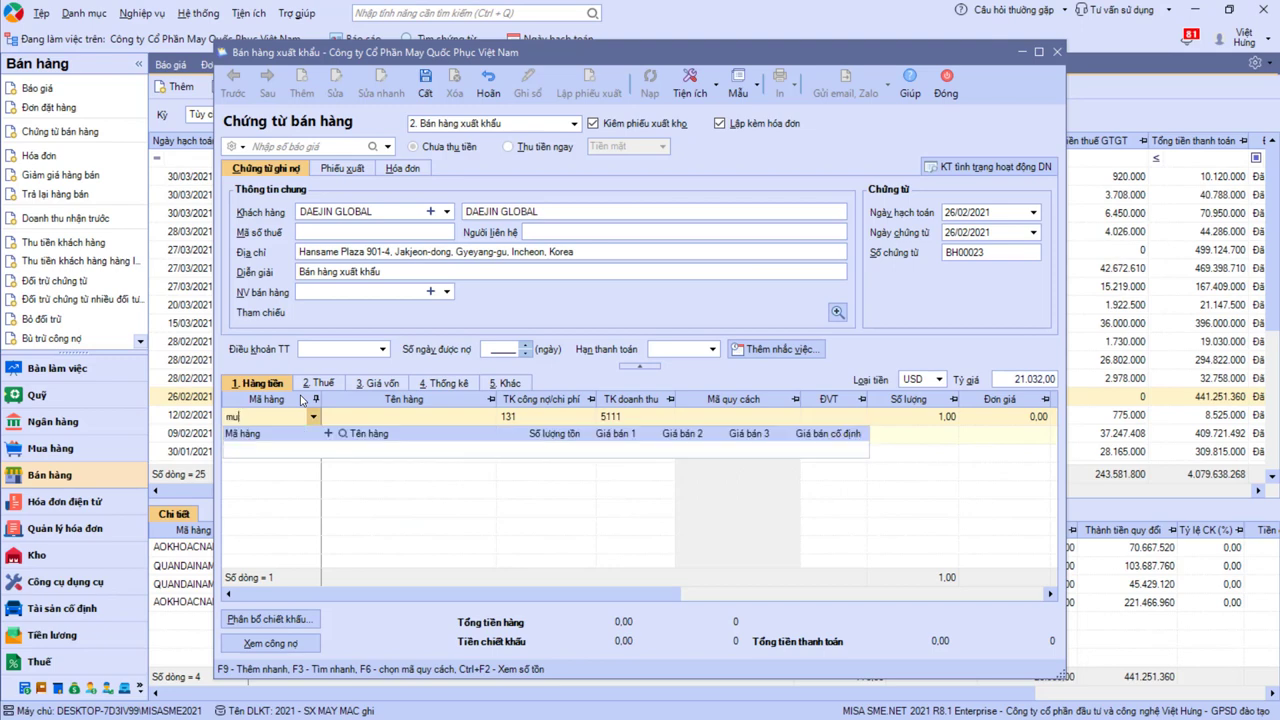
pyautogui.write('x')
pyautogui.write(' 2')
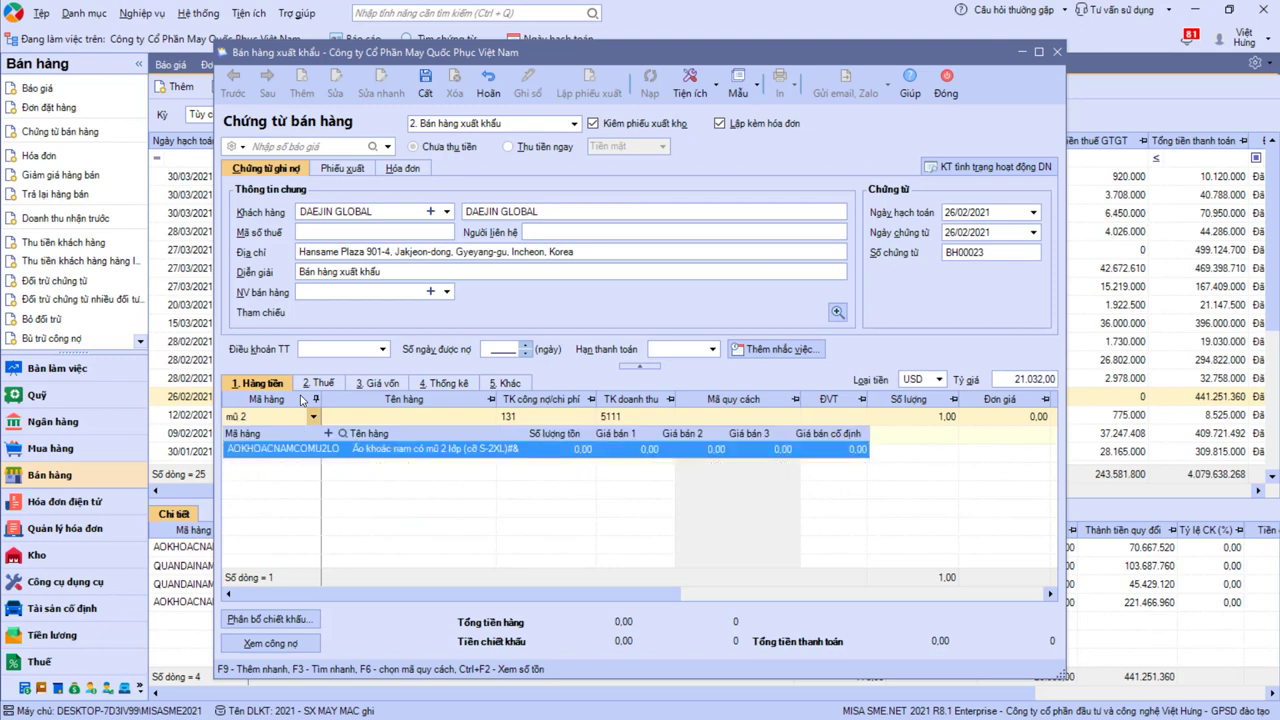
pyautogui.press('Return')
pyautogui.press('Tab')
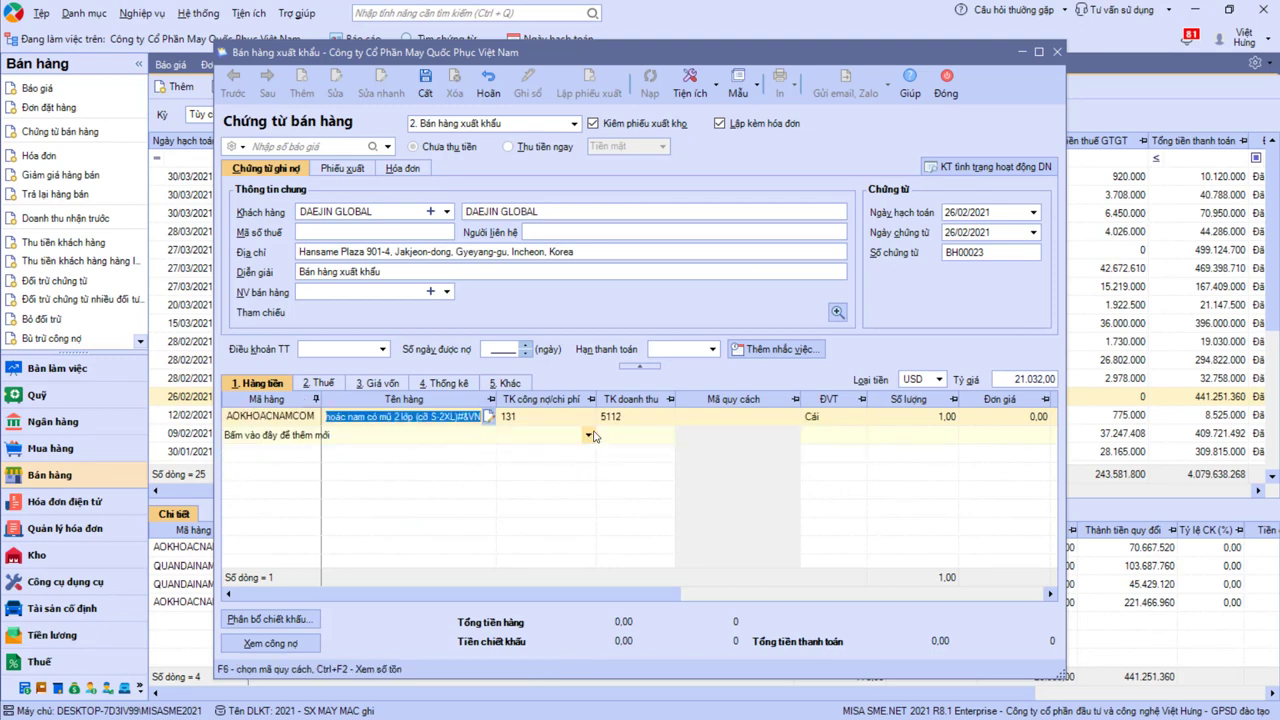
pyautogui.press('Tab')
pyautogui.press('Tab')
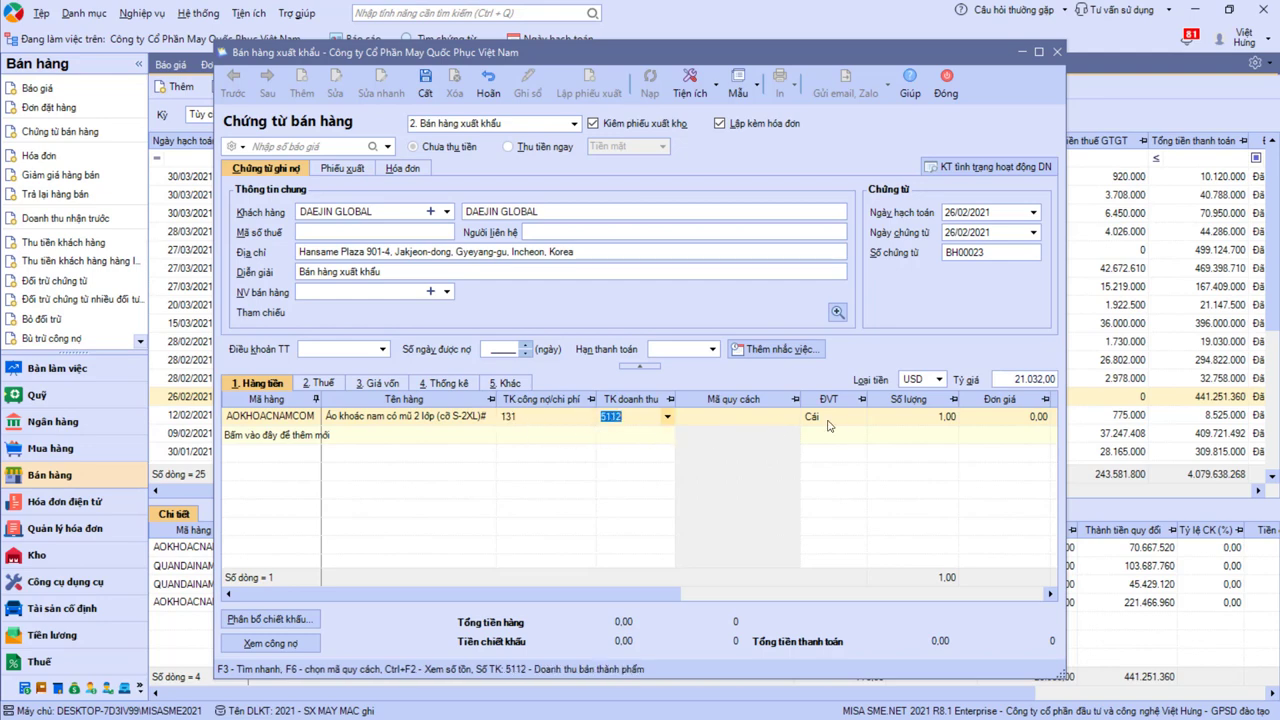
# Step: Enter quantity 120 and unit price 28 for the hooded jacket line from the export declaration, and check its amounts
pyautogui.click(890, 421)
pyautogui.hotkey('alt', 'Tab')
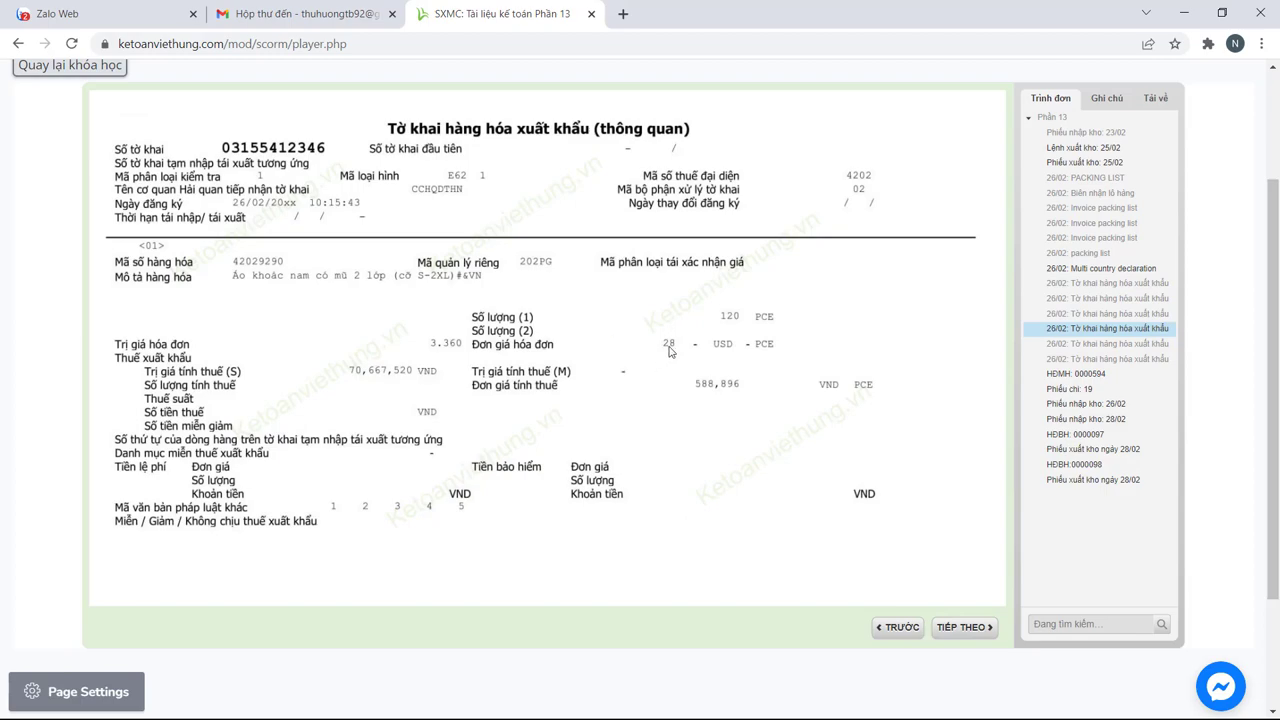
pyautogui.hotkey('alt', 'Tab')
pyautogui.write('28')
pyautogui.press('Tab')
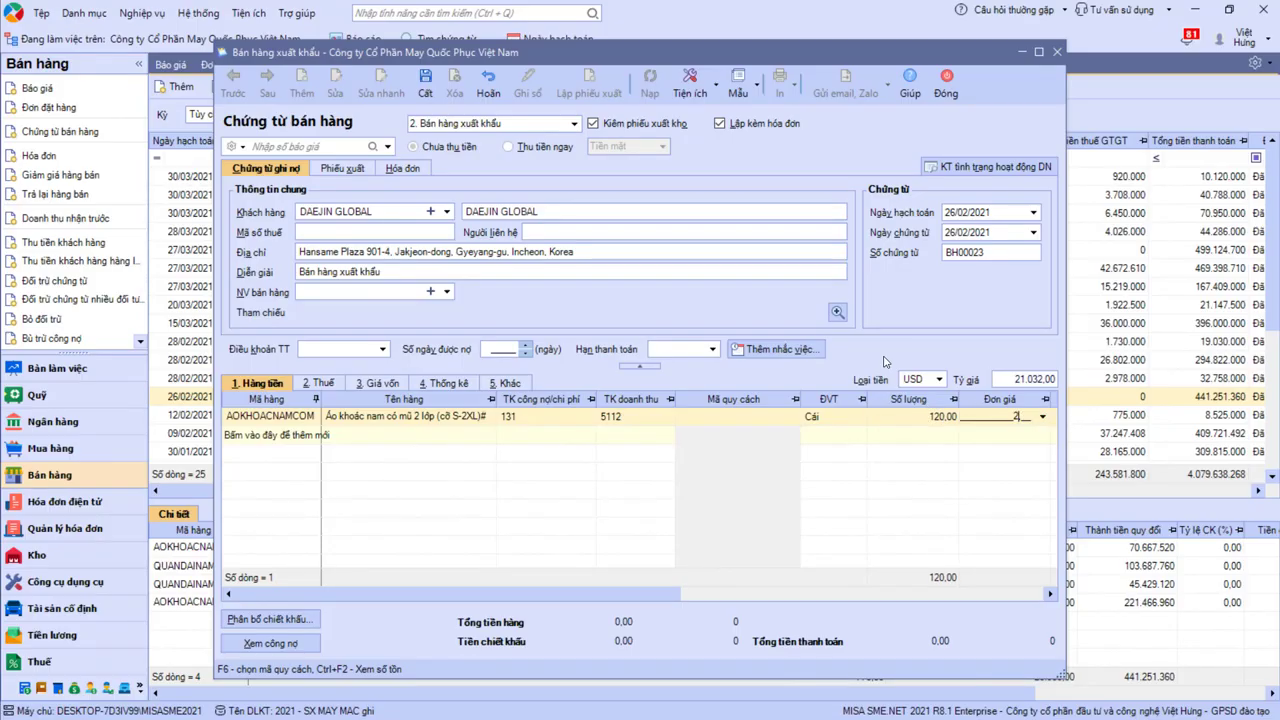
pyautogui.hotkey('alt', 'Tab')
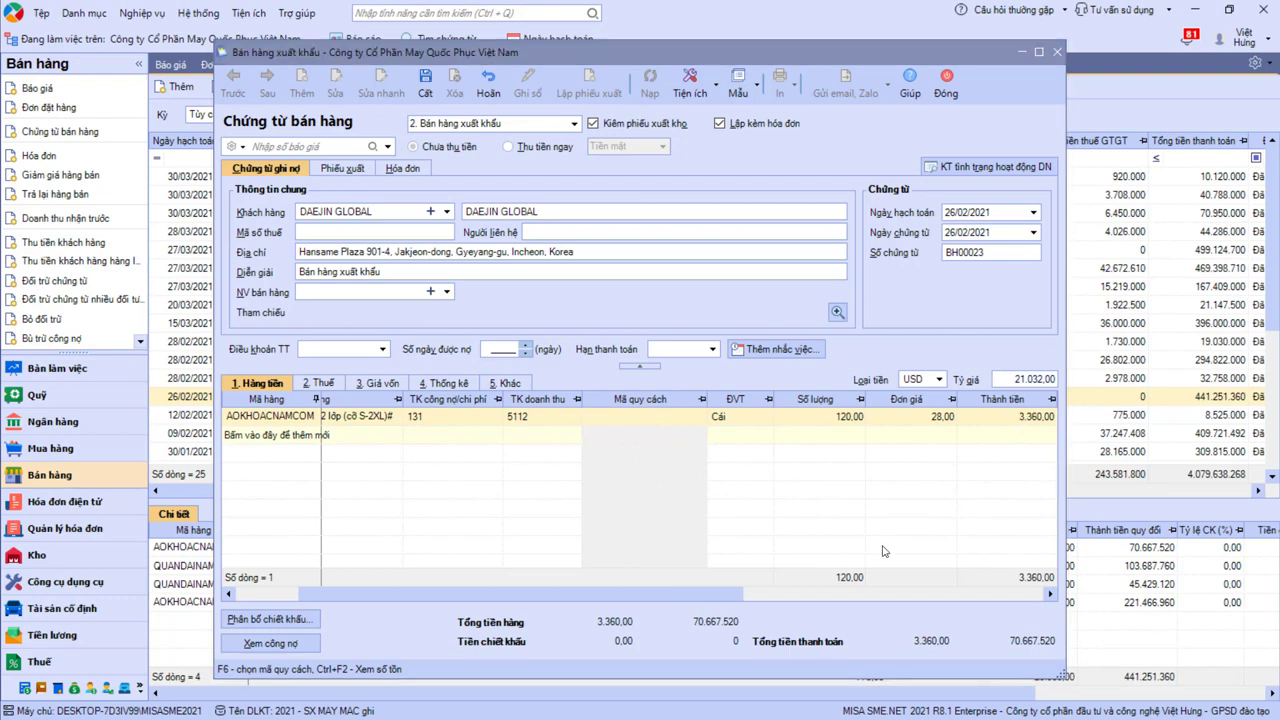
pyautogui.moveTo(722, 596); pyautogui.dragTo(807, 600)
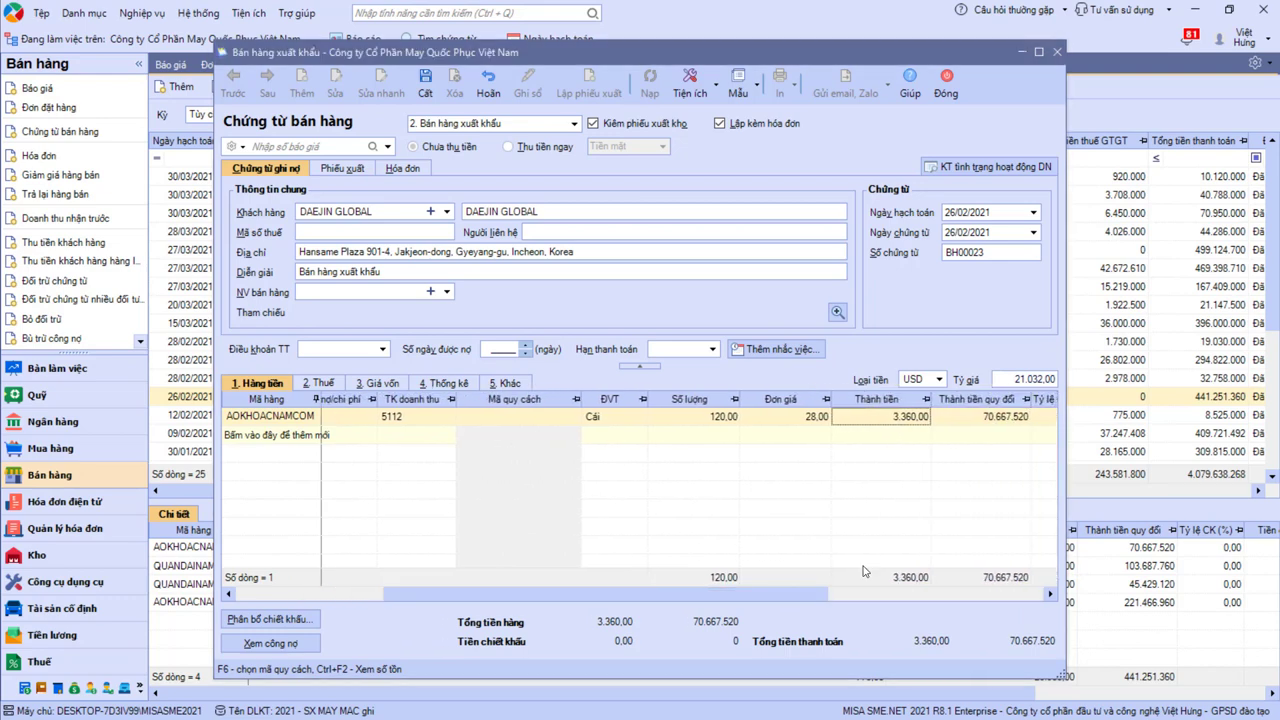
# Step: Check the hooded jacket line's converted amount against the voucher's exchange rate
pyautogui.click(1012, 420)
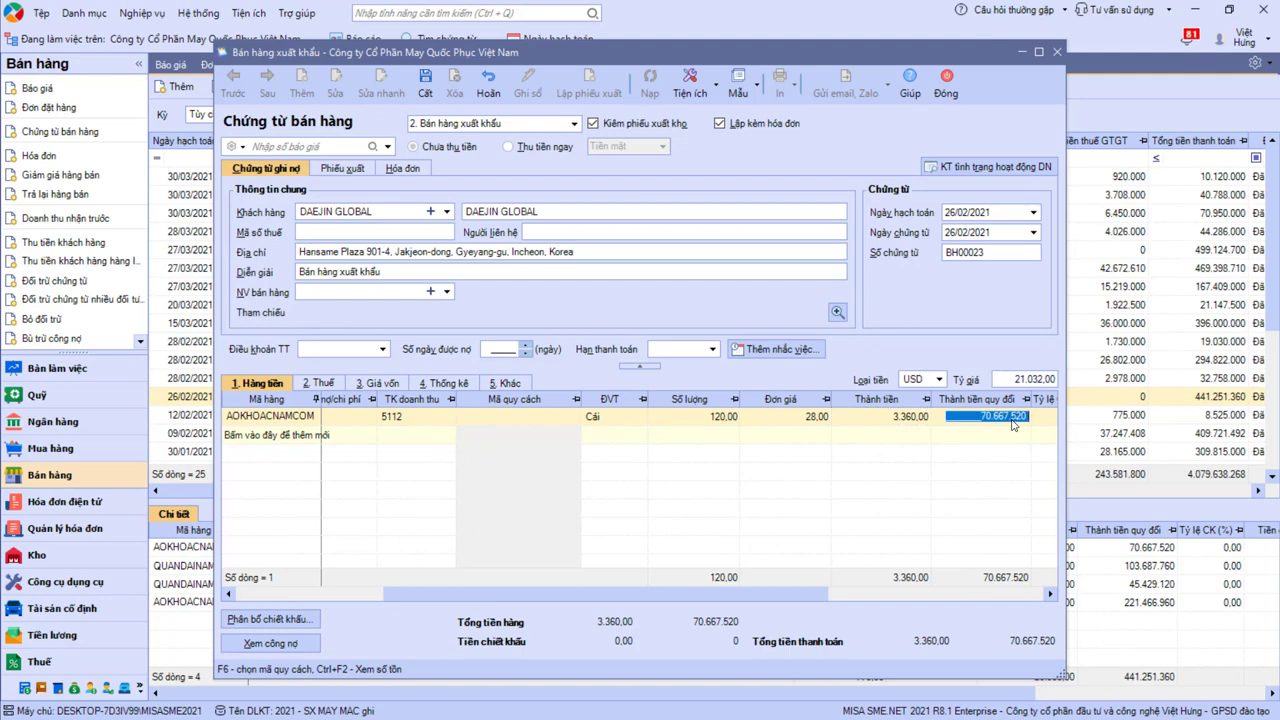
pyautogui.click(1022, 382)
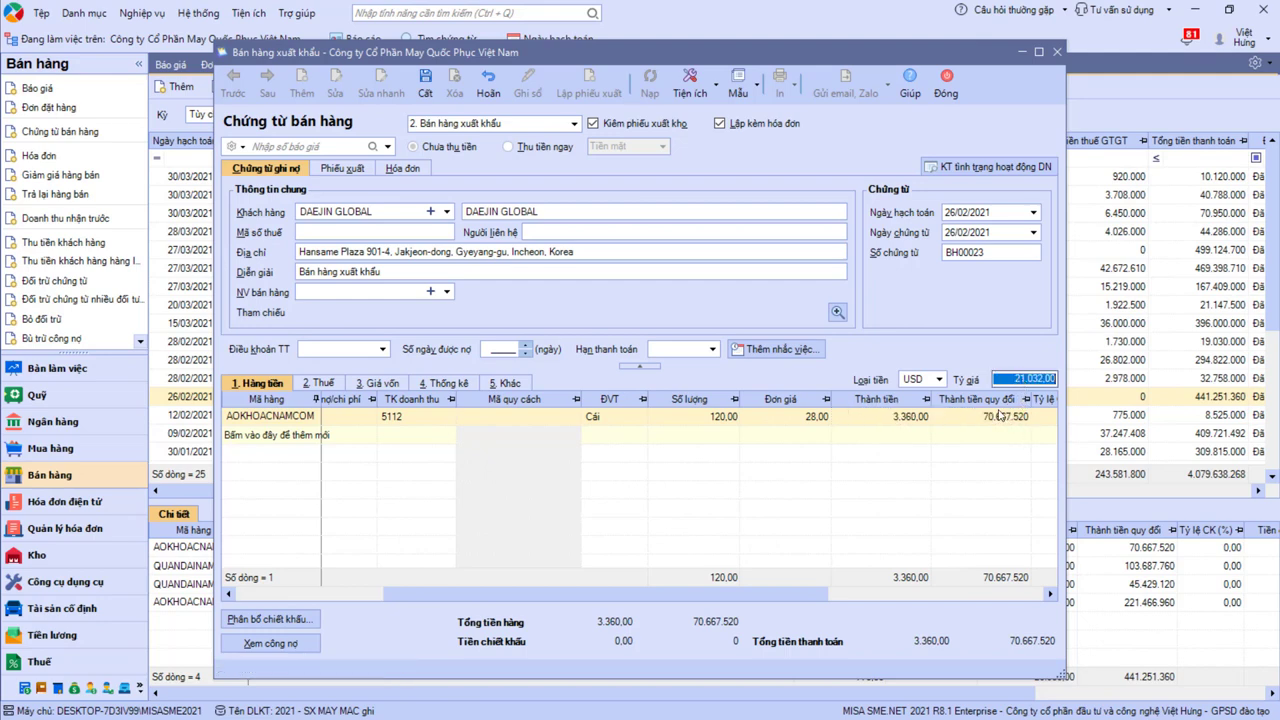
pyautogui.click(994, 420)
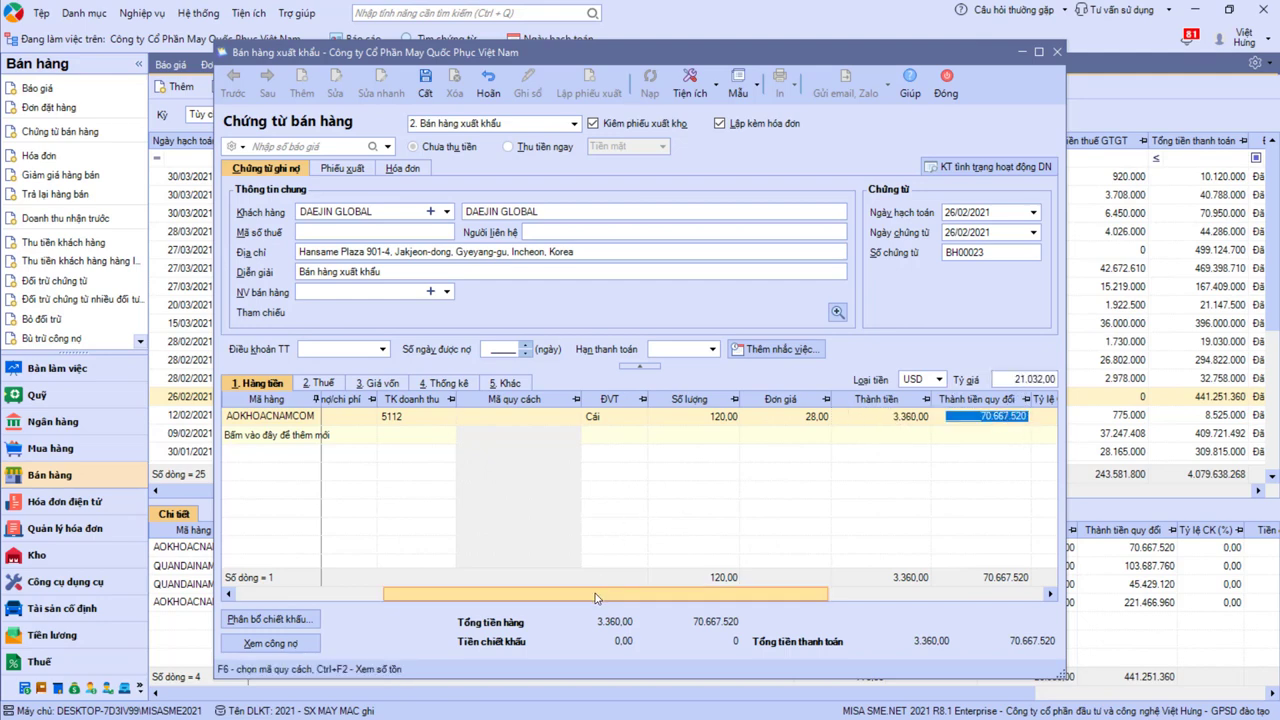
# Step: Add the declaration's second item, "Quần dài nam 2 lớp (cỡ S-3XL)", as a new goods line on the voucher
pyautogui.click(274, 436)
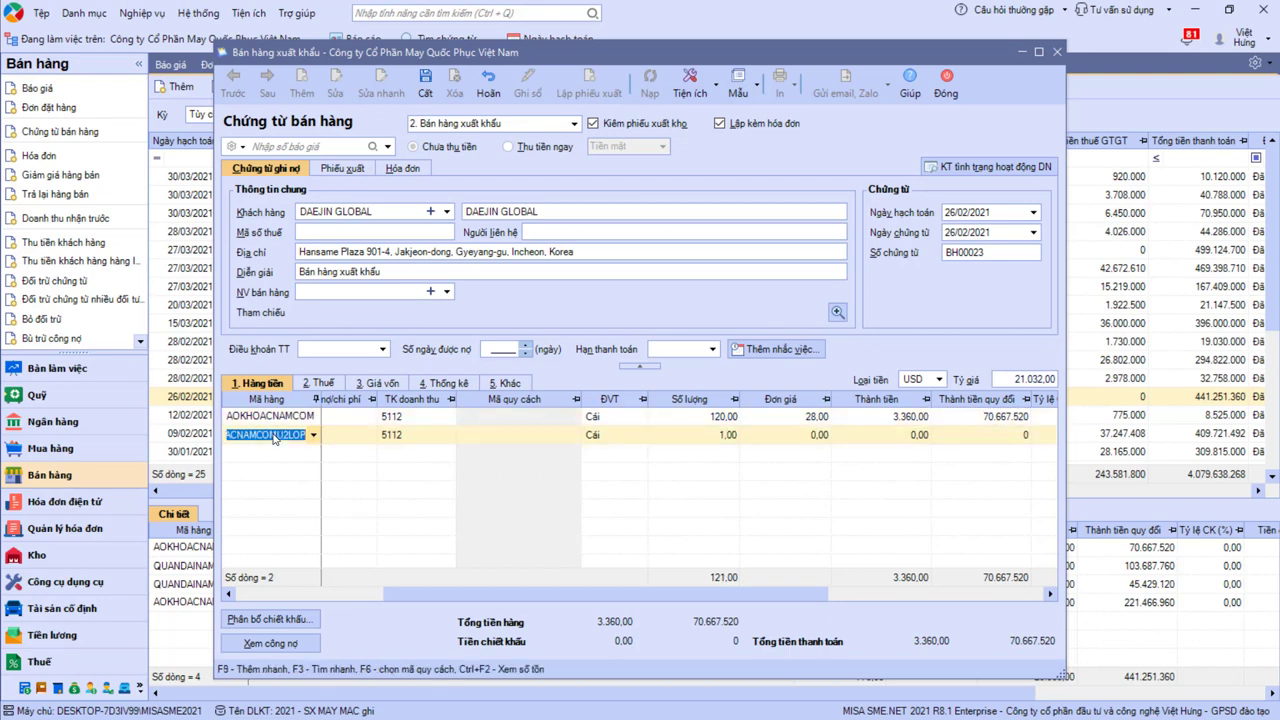
pyautogui.hotkey('alt', 'Tab')
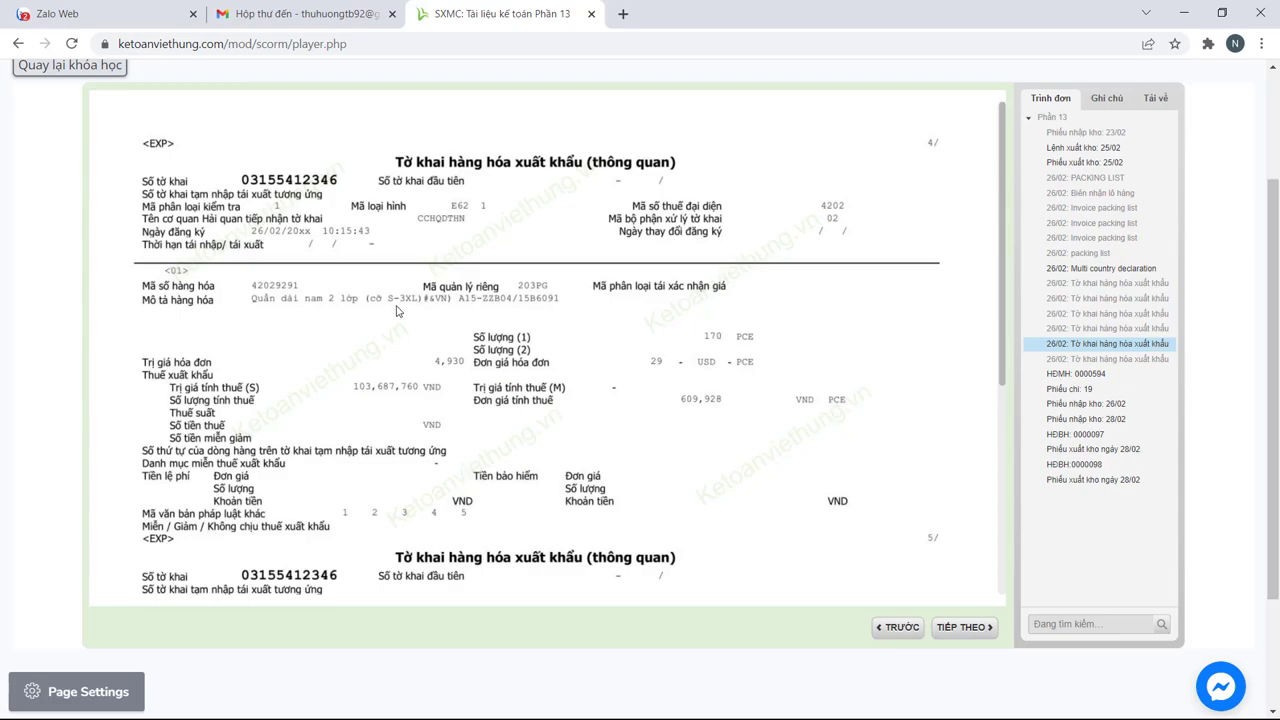
pyautogui.hotkey('alt', 'Tab')
pyautogui.write('nam')
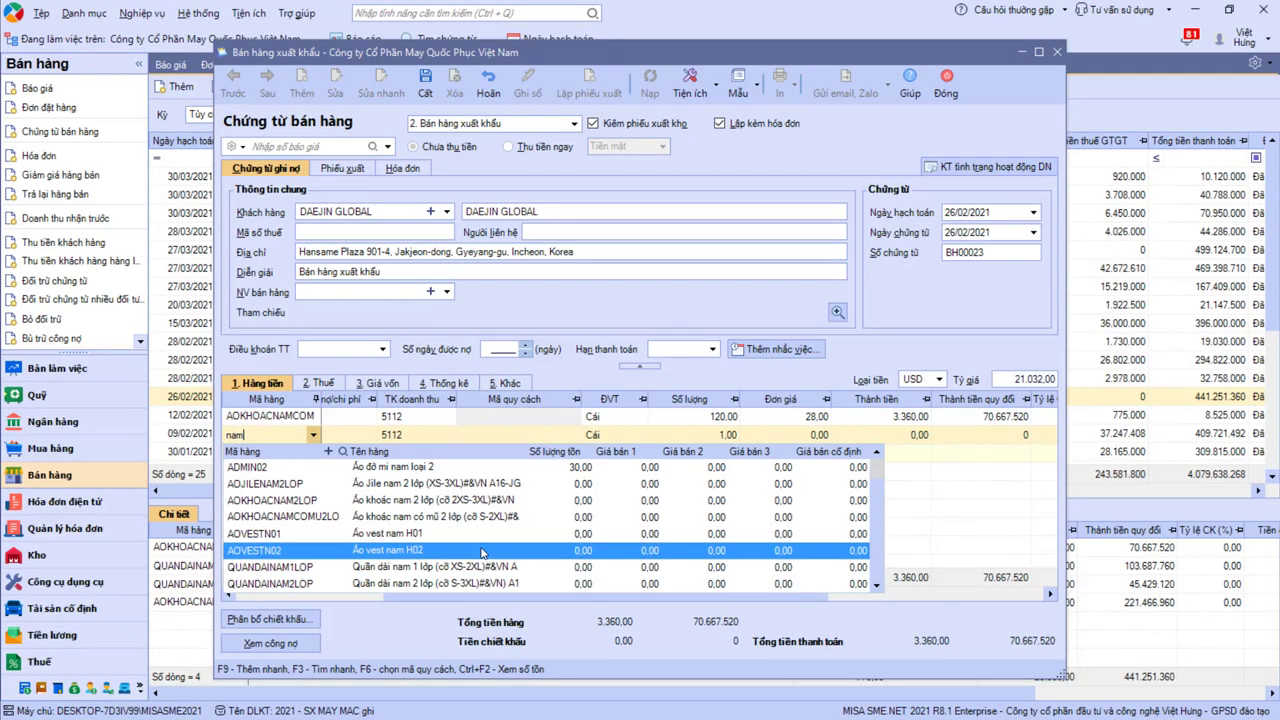
pyautogui.click(473, 585)
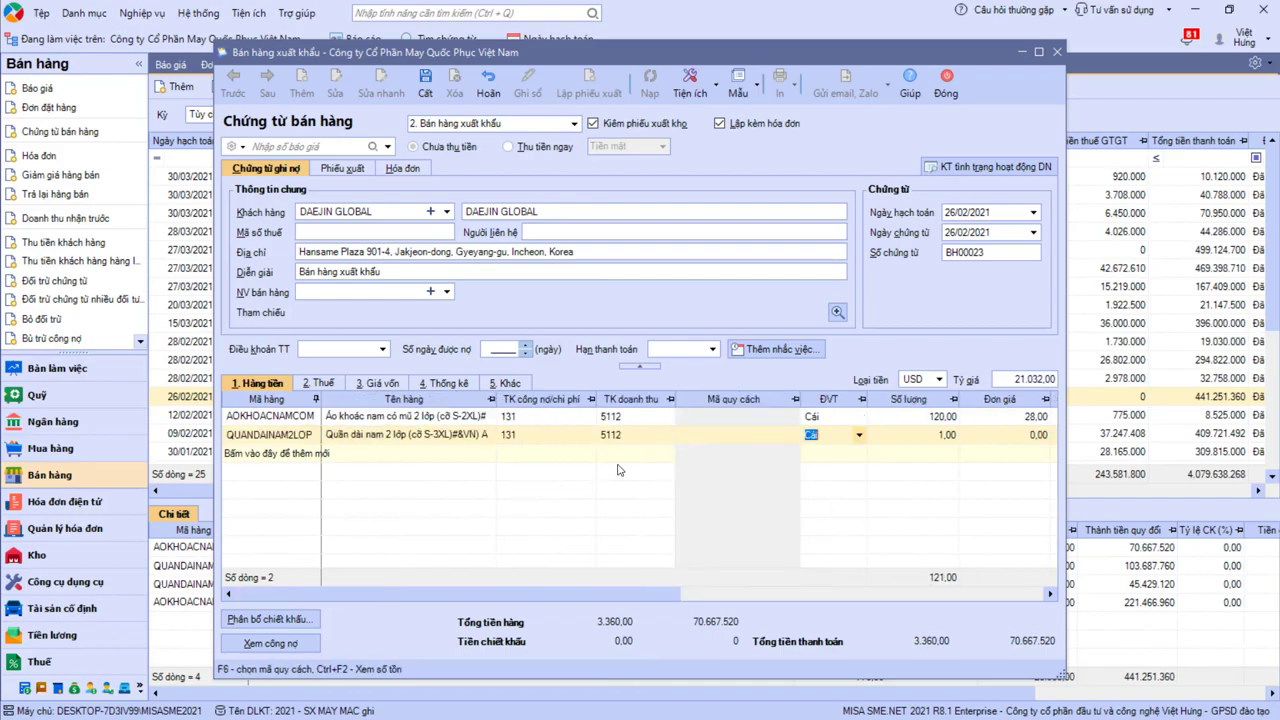
# Step: Enter quantity 170 and unit price 29 for the two-layer trousers line, as given in the export declaration
pyautogui.hotkey('alt', 'Tab')
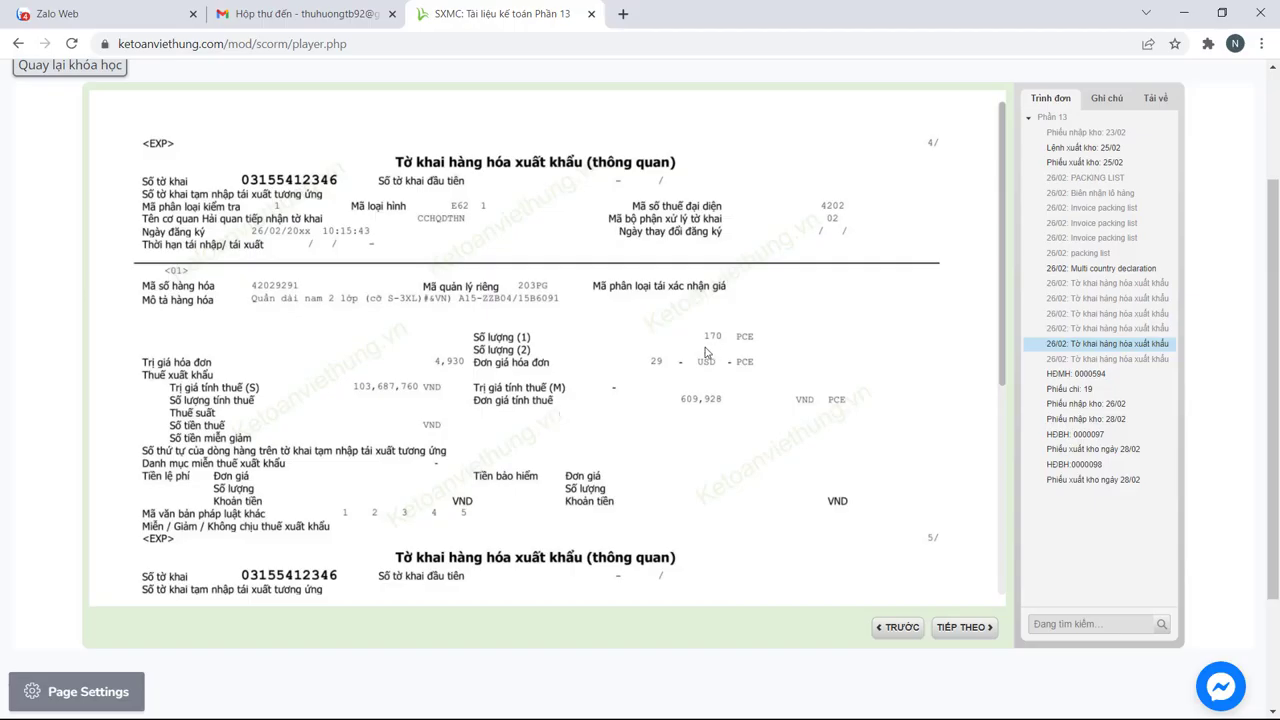
pyautogui.hotkey('alt', 'Tab')
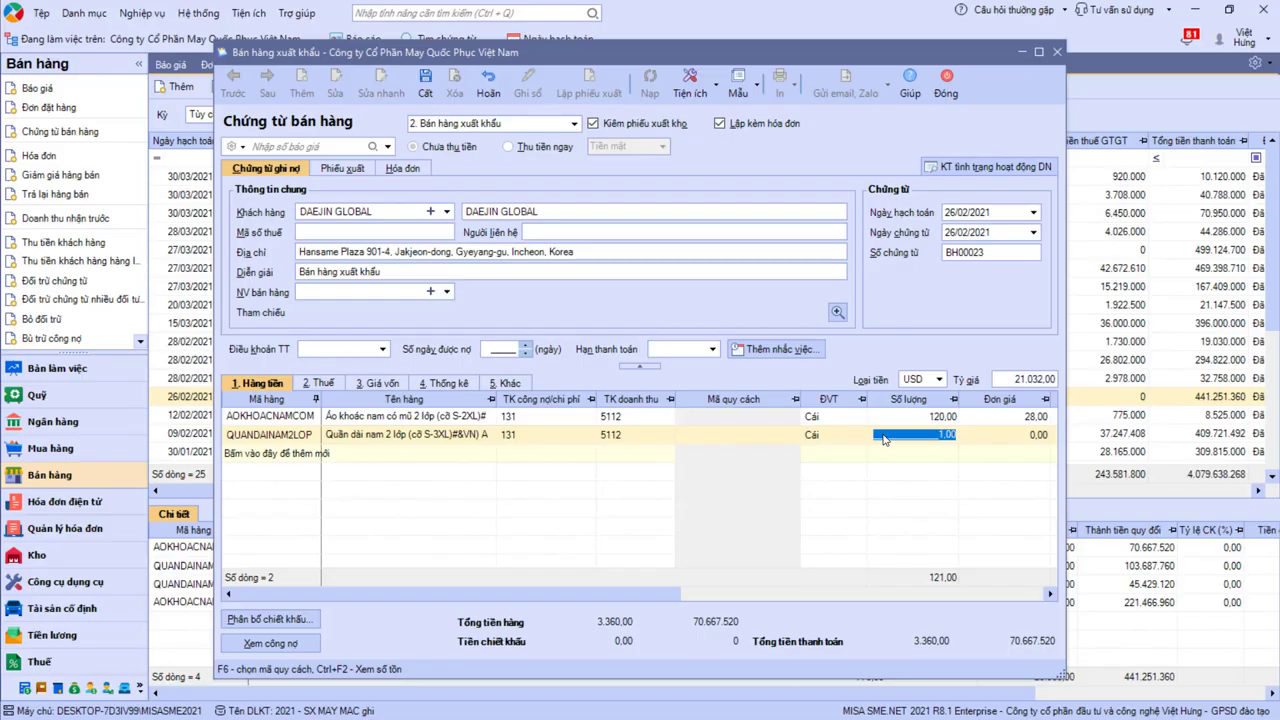
pyautogui.write('170')
pyautogui.press('Tab')
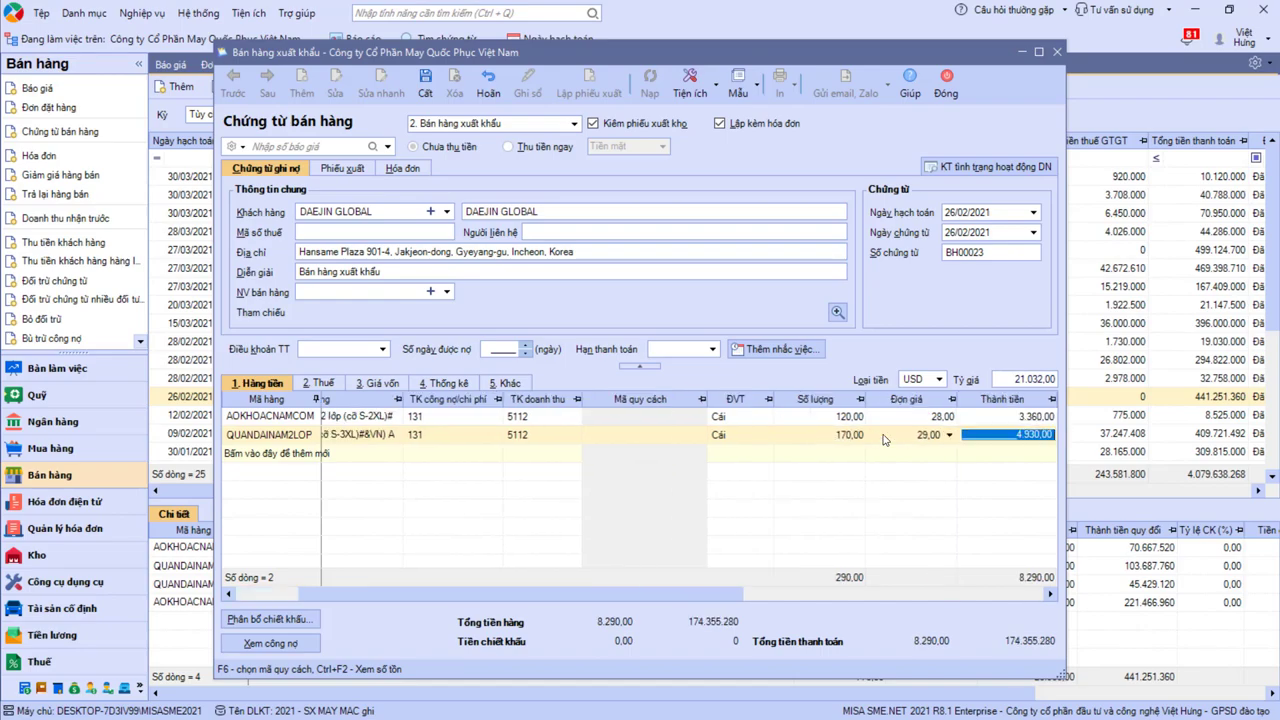
# Step: Look up the declaration's third item and add "Quần dài nam 1 lớp (cỡ XS-2XL)" as the voucher's third goods line
pyautogui.hotkey('alt', 'Tab')
pyautogui.moveTo(998, 348); pyautogui.dragTo(1010, 582)
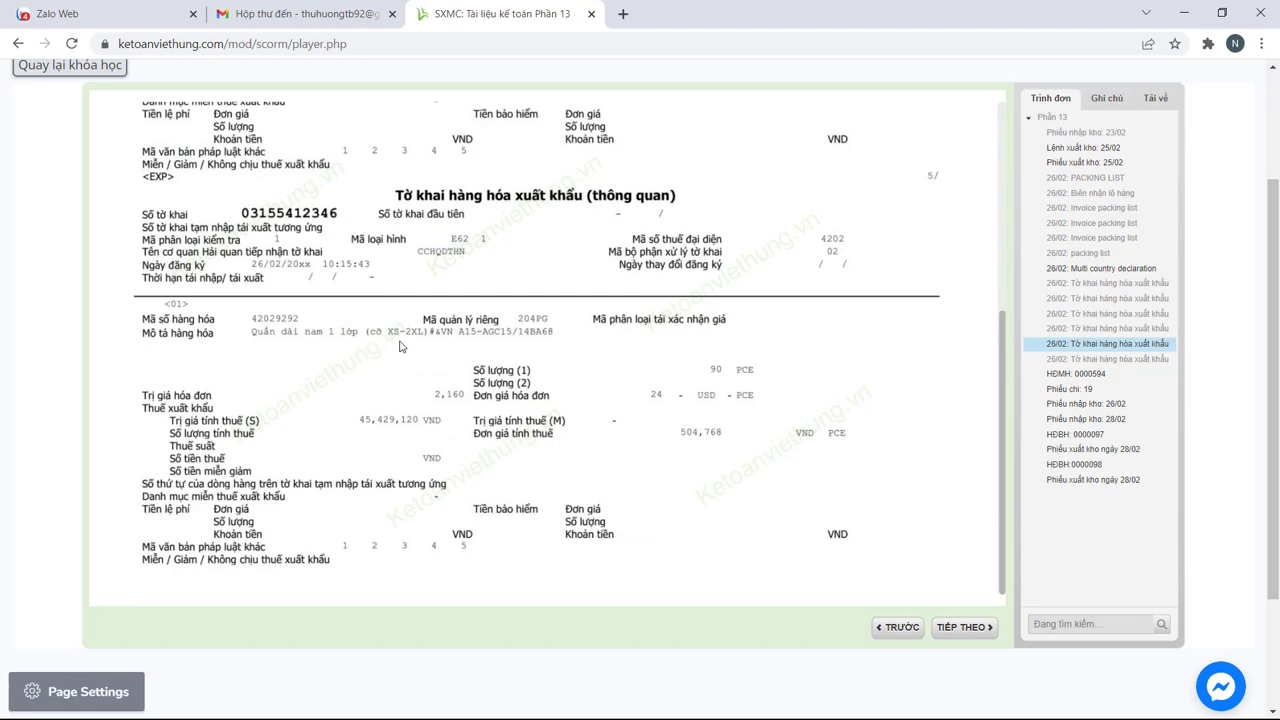
pyautogui.hotkey('alt', 'Tab')
pyautogui.write('nam 1')
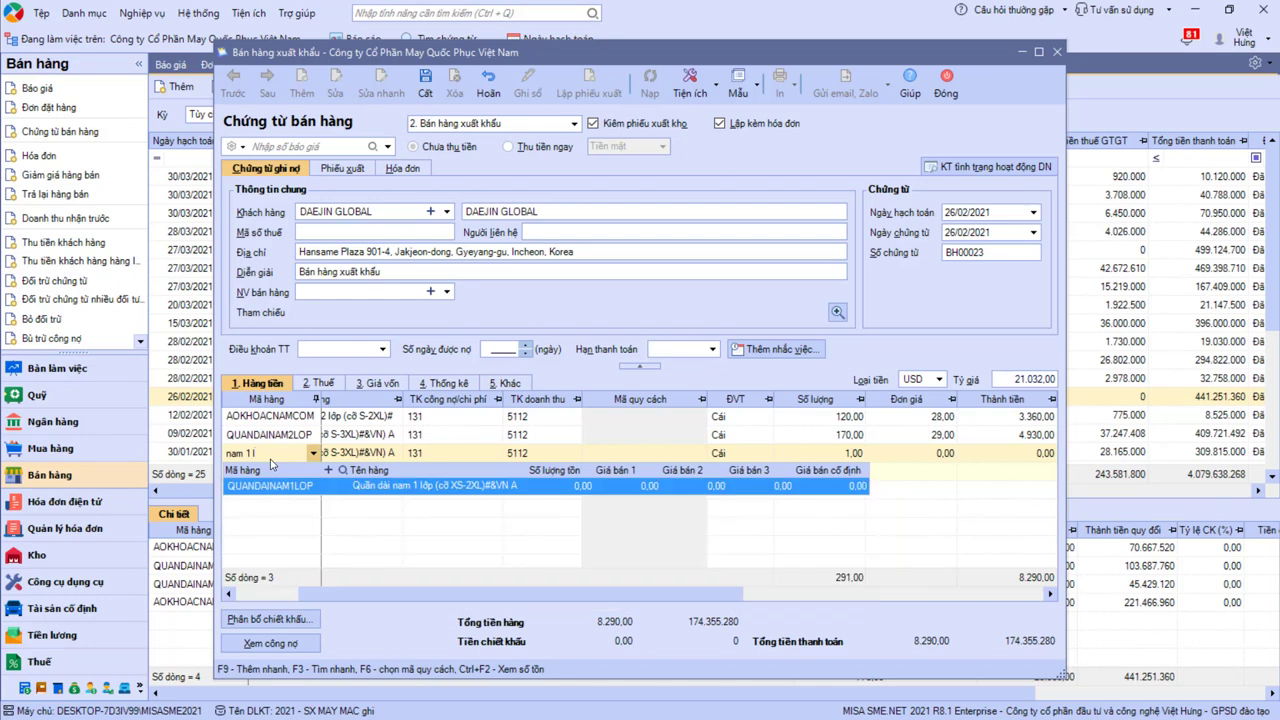
pyautogui.press('Return')
pyautogui.press('Tab')
pyautogui.press('Tab')
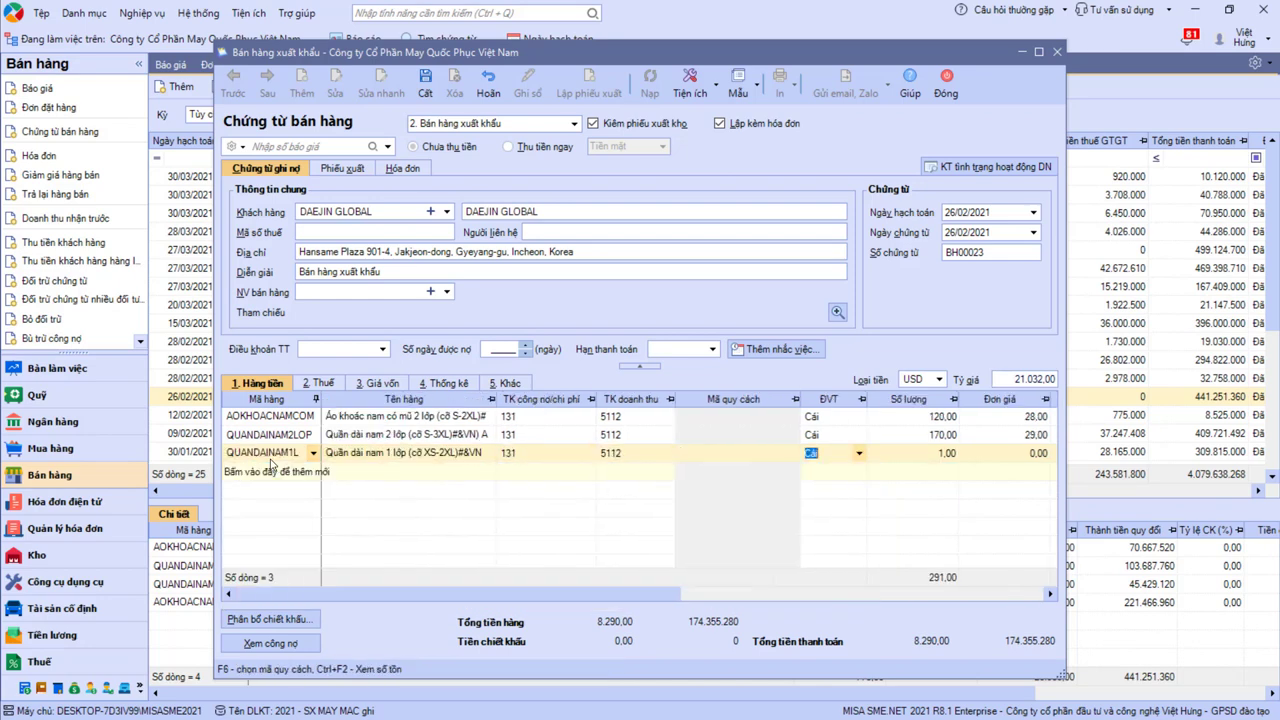
# Step: Enter quantity 90 and unit price 24 for the one-layer trousers line from the export declaration
pyautogui.hotkey('alt', 'Tab')
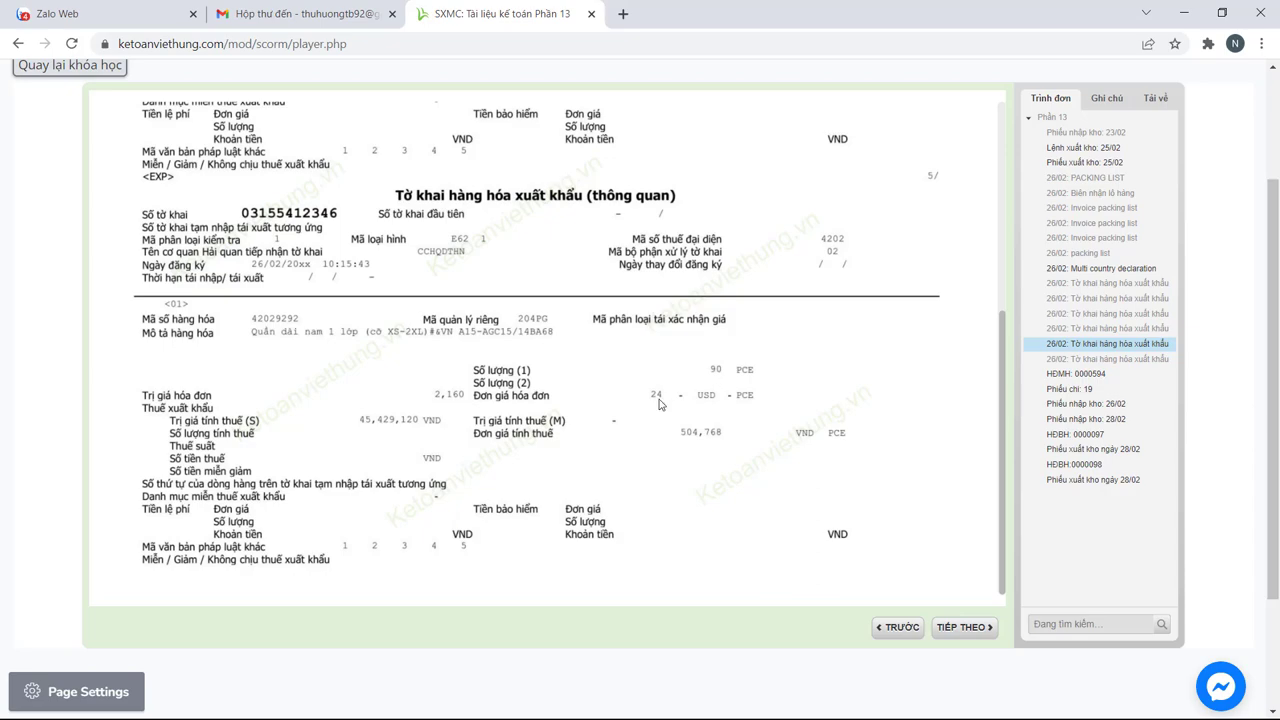
pyautogui.hotkey('alt', 'Tab')
pyautogui.write('90')
pyautogui.press('Tab')
pyautogui.write('24')
# Step: Look up the declaration's fourth item and add "Áo khoác nam 2 lớp (cỡ 2XS-3XL)" as the voucher's fourth goods line
pyautogui.hotkey('alt', 'Tab')
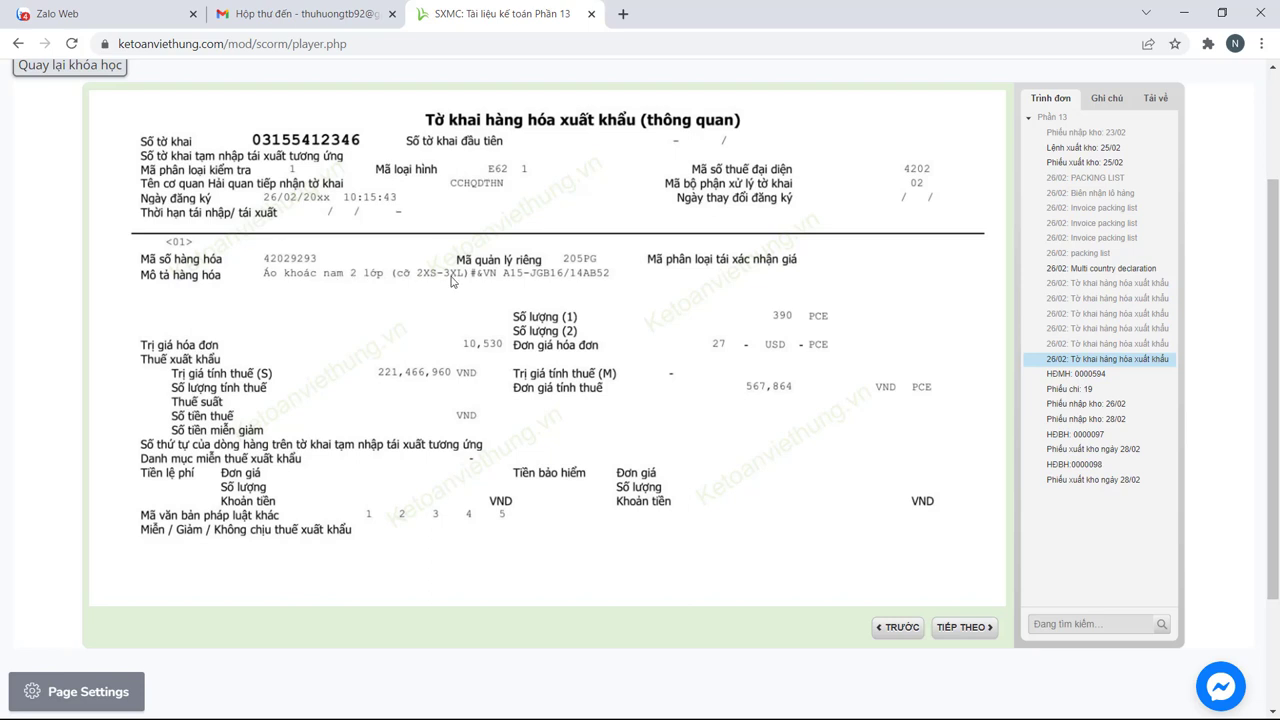
pyautogui.hotkey('alt', 'Tab')
pyautogui.write('na')
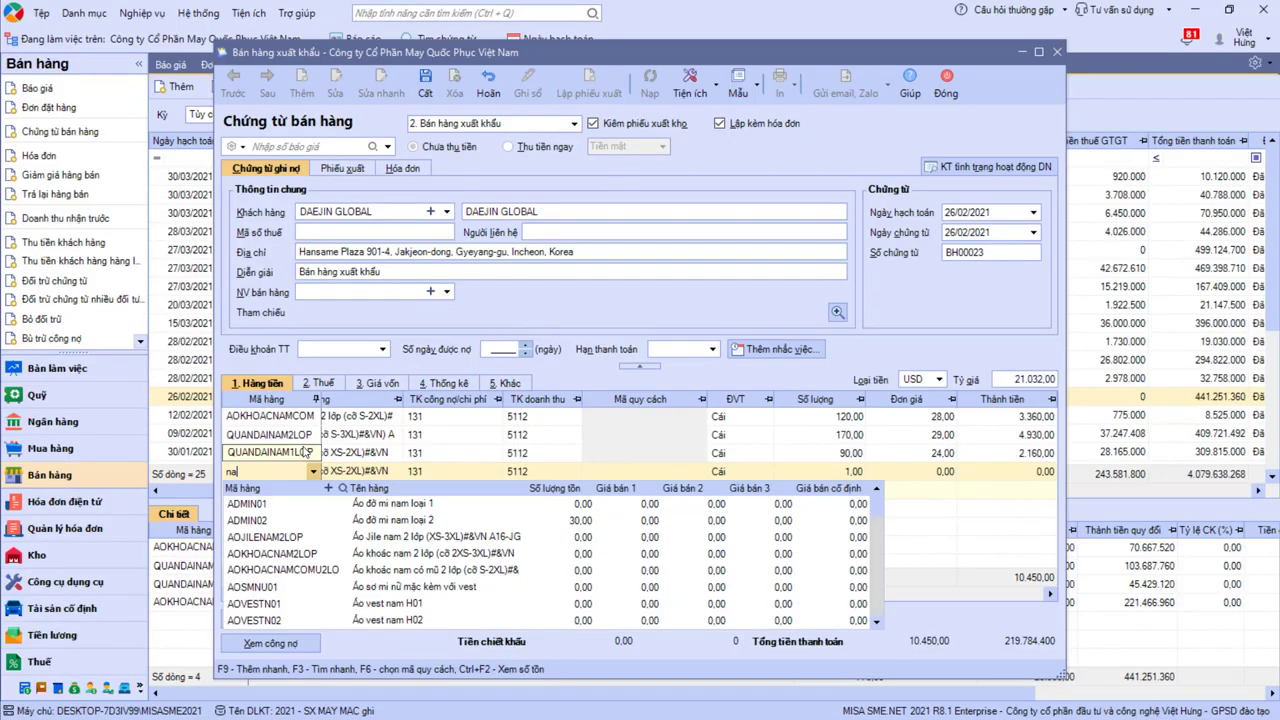
pyautogui.write('m 2 lop')
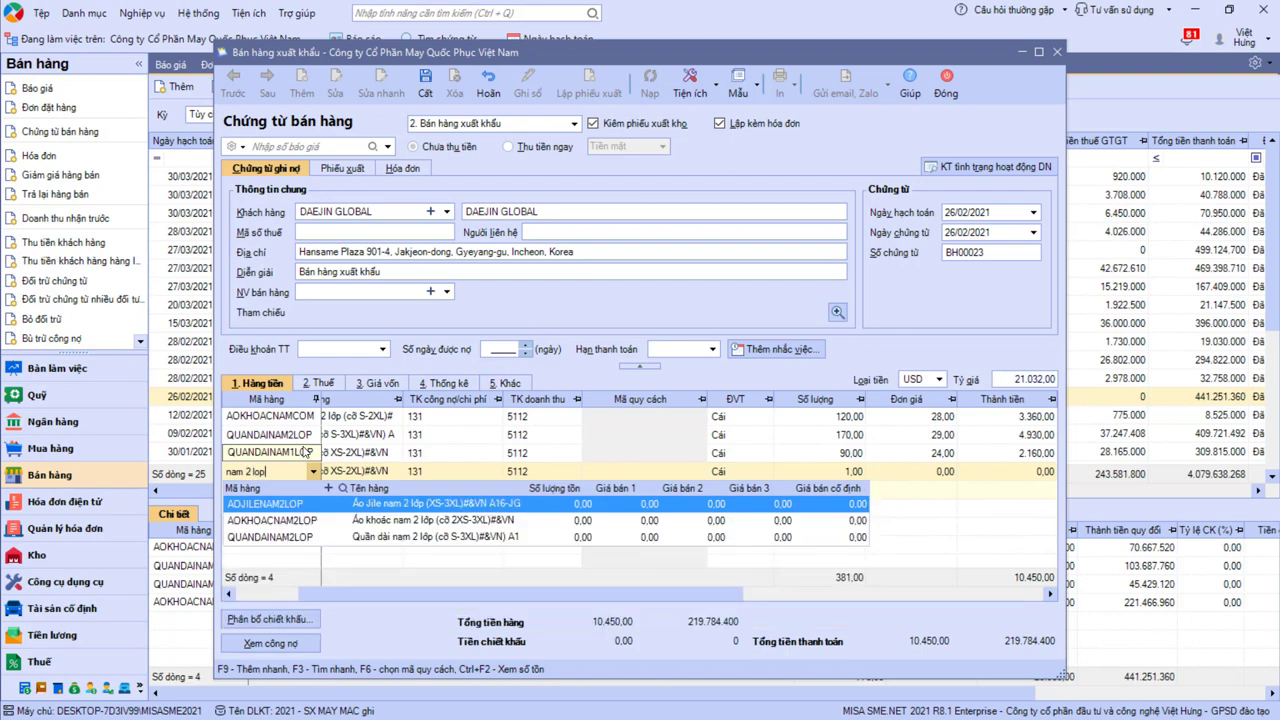
pyautogui.write('ws')
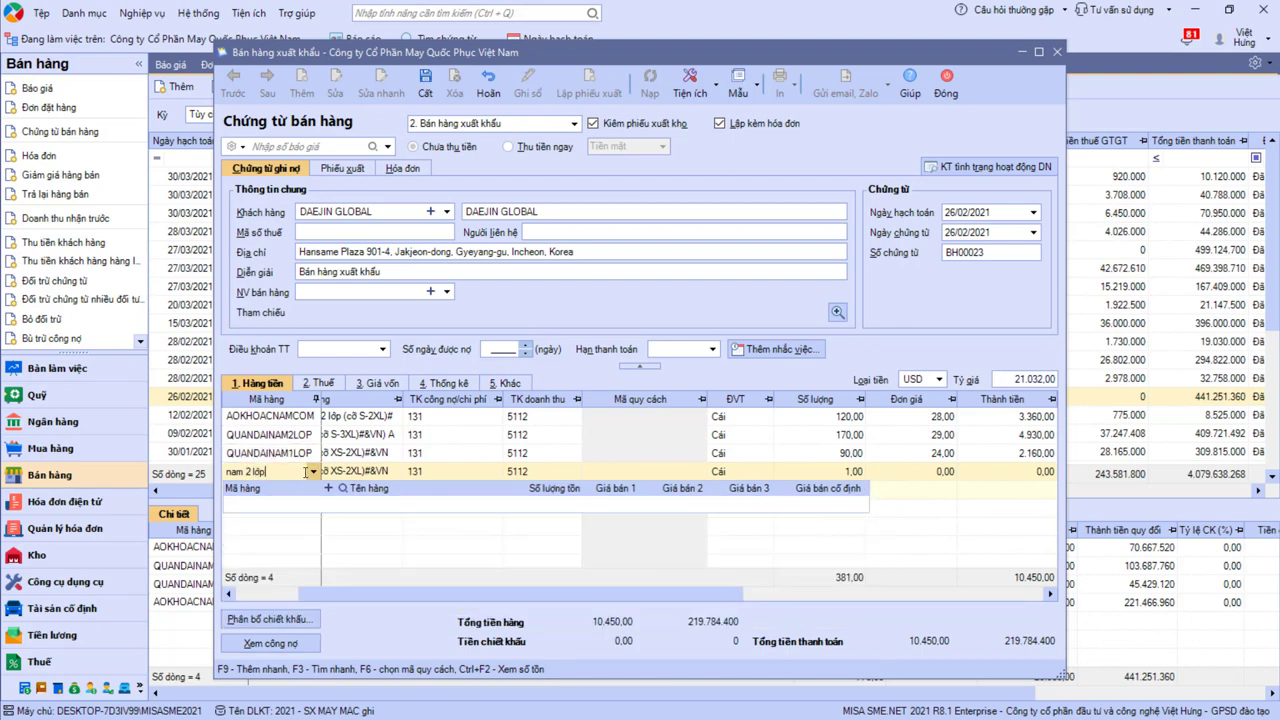
pyautogui.click(415, 528)
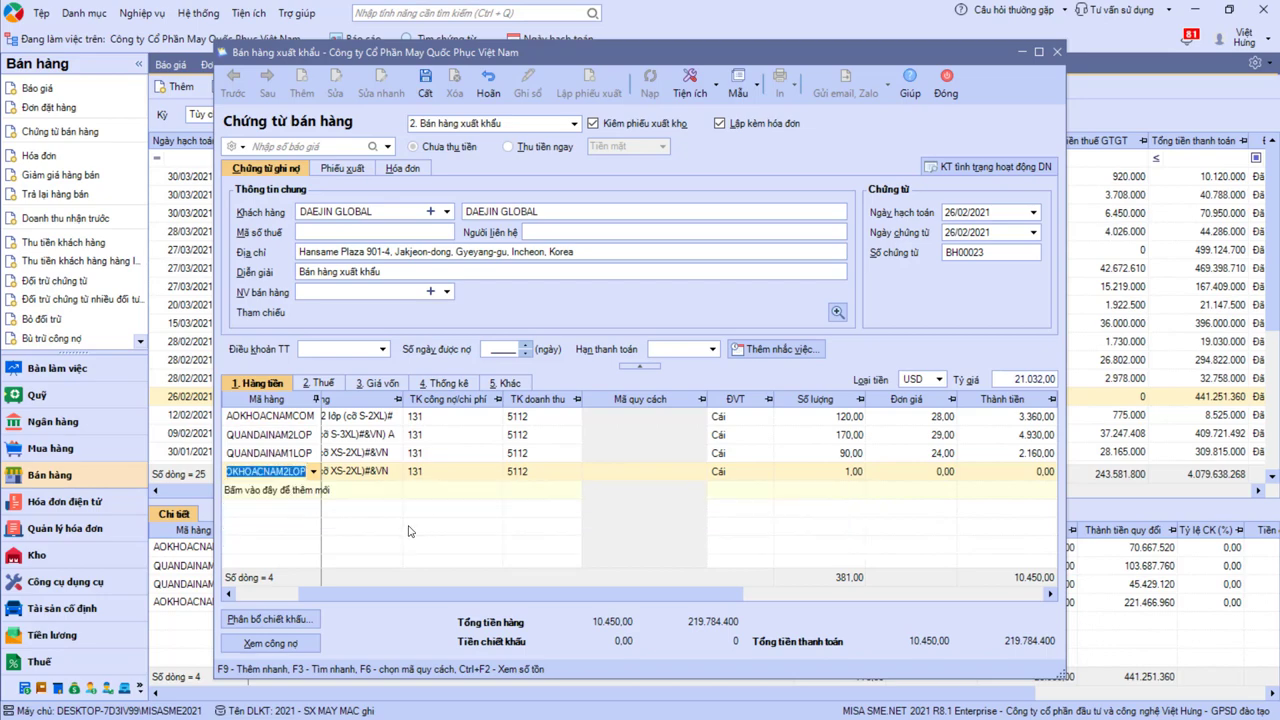
# Step: Enter quantity 390 and unit price 27 for the two-layer jacket line from the export declaration
pyautogui.hotkey('alt', 'Tab')
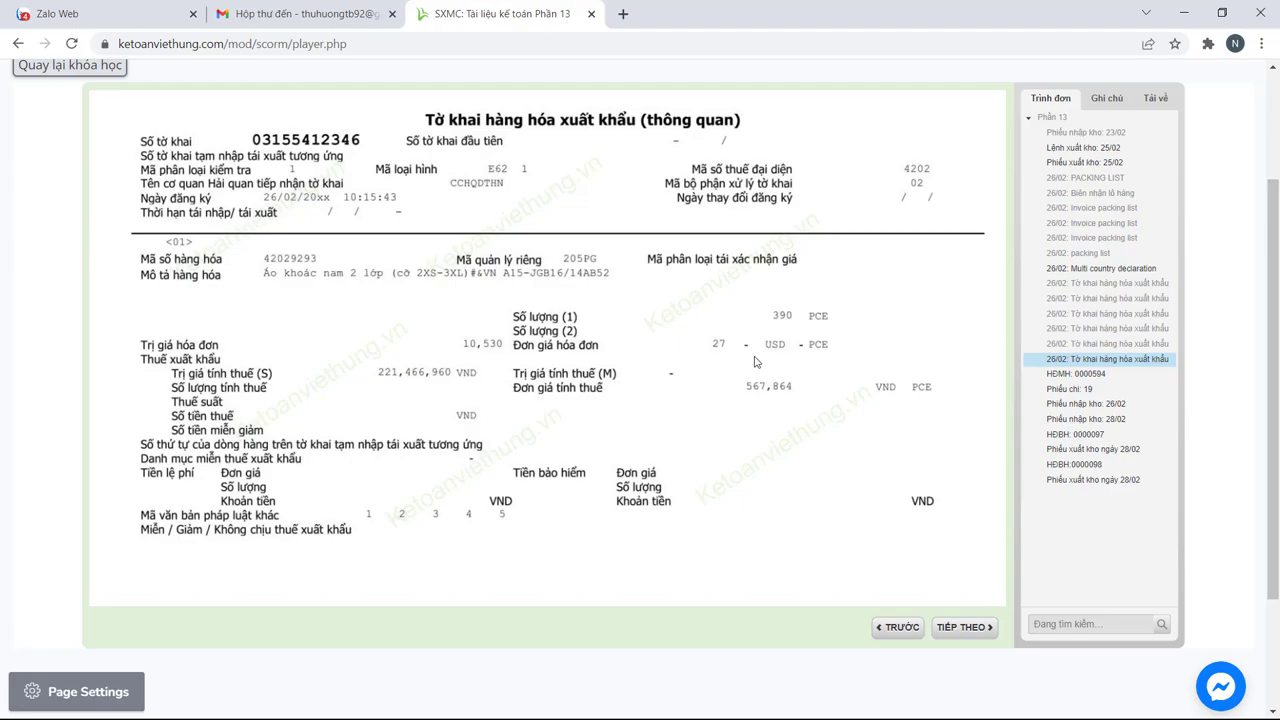
pyautogui.hotkey('alt', 'Tab')
pyautogui.click(943, 471)
pyautogui.write('390')
pyautogui.press('Tab')
pyautogui.write('27')
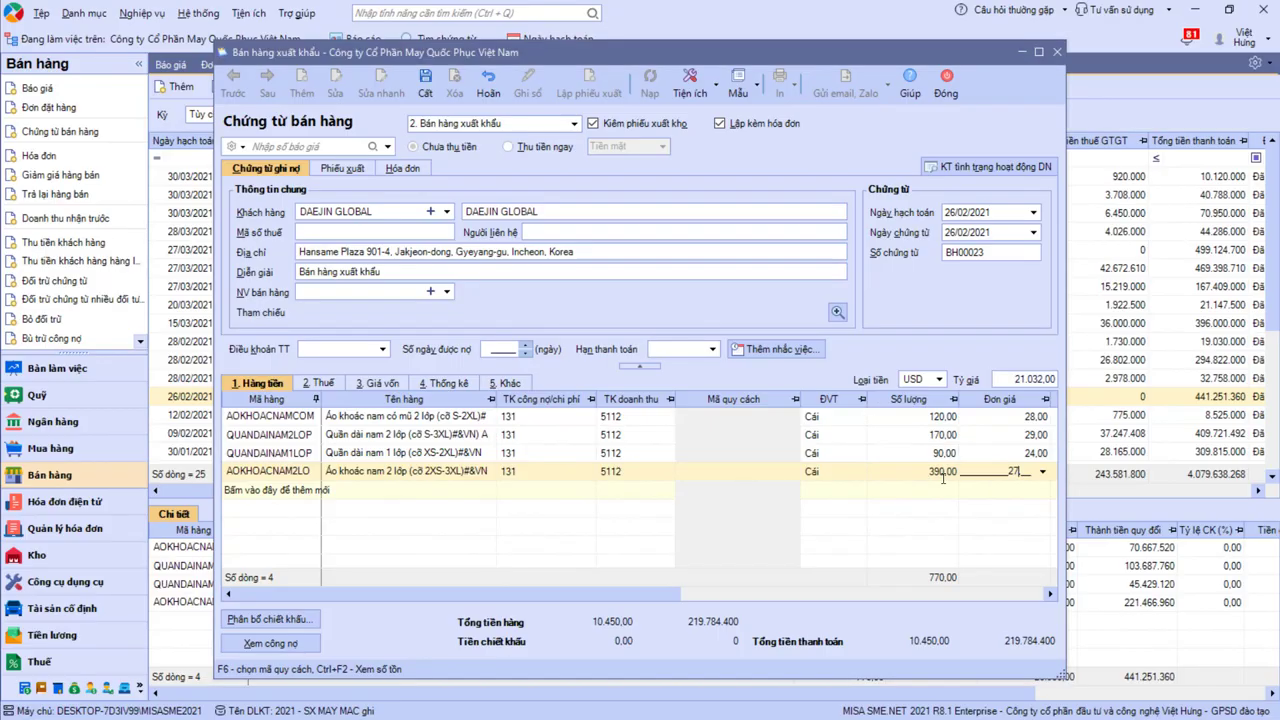
# Step: Check the export tax rates of the goods lines in the voucher's tax details
pyautogui.click(316, 386)
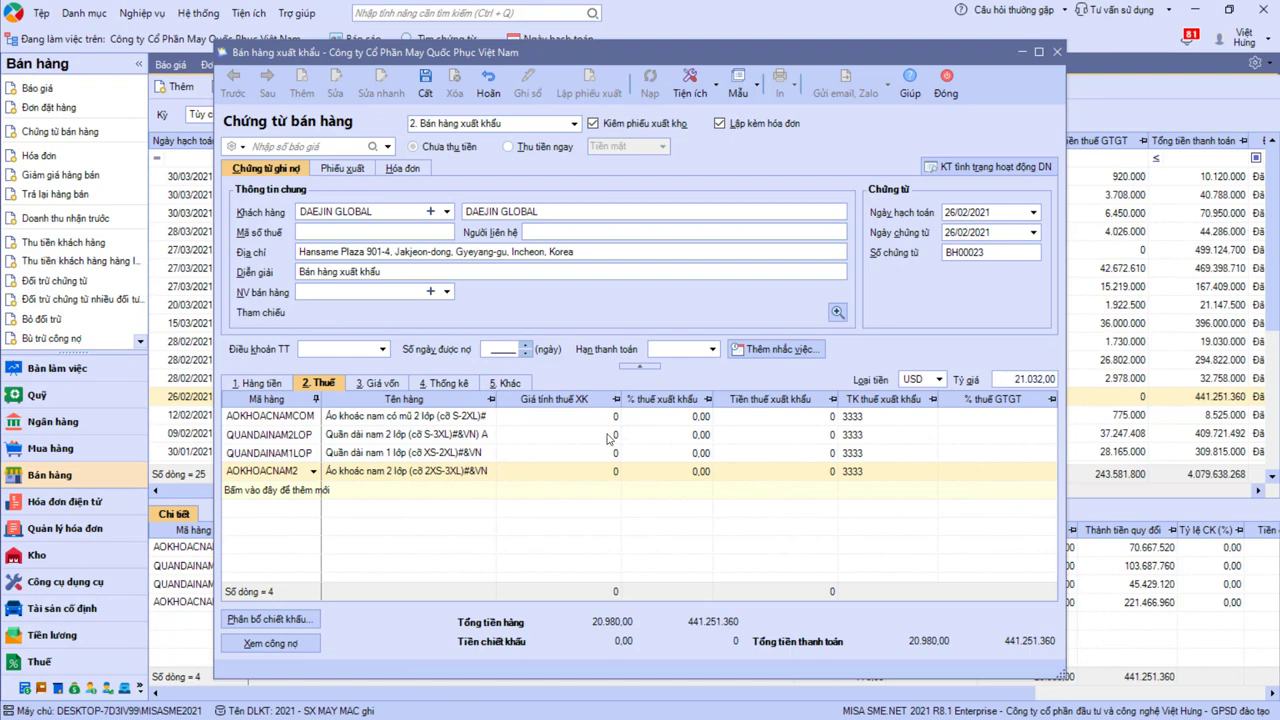
pyautogui.click(681, 420)
pyautogui.click(648, 455)
pyautogui.click(648, 472)
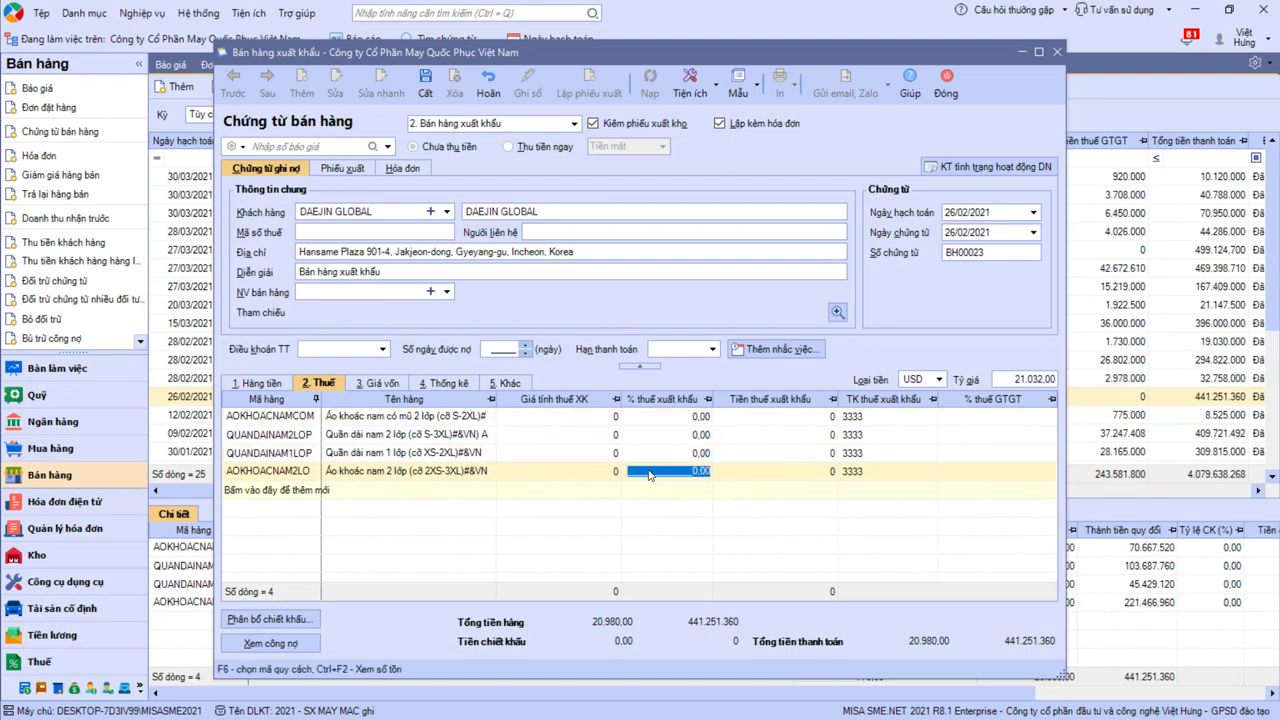
# Step: Check the warehouse, cost-of-goods account and inventory account of the goods lines in the cost details
pyautogui.click(376, 384)
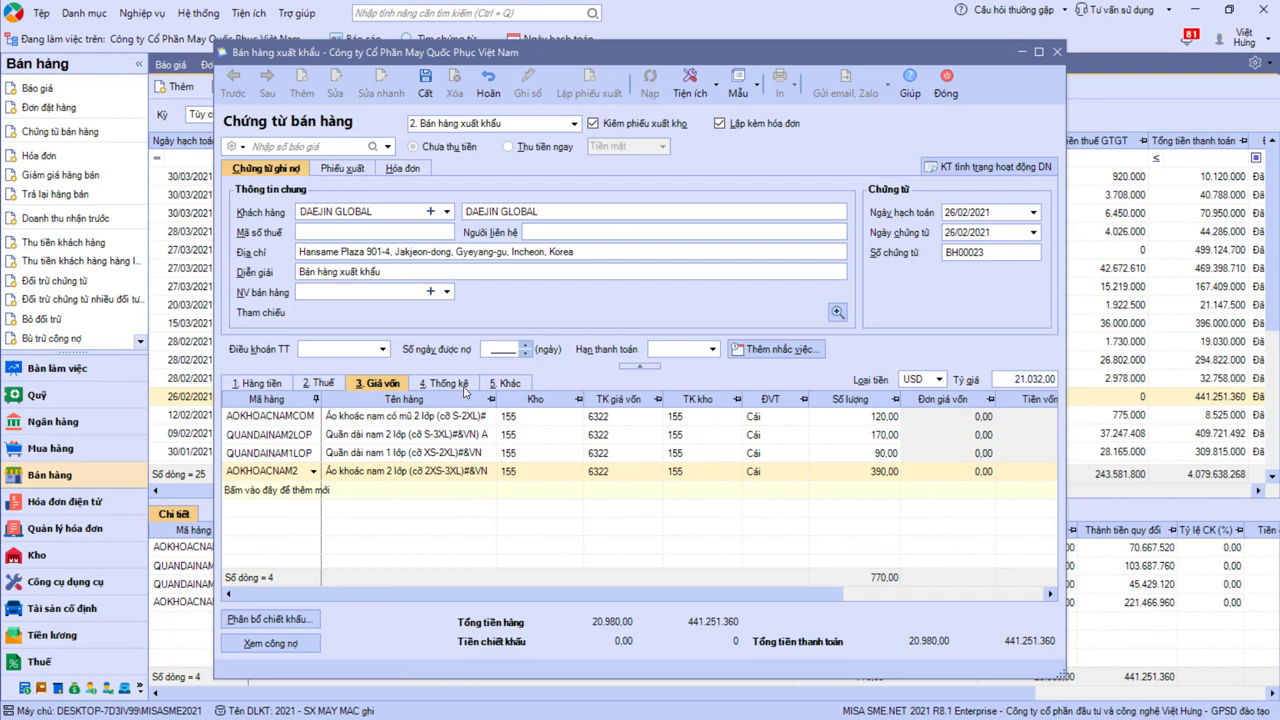
pyautogui.click(638, 418)
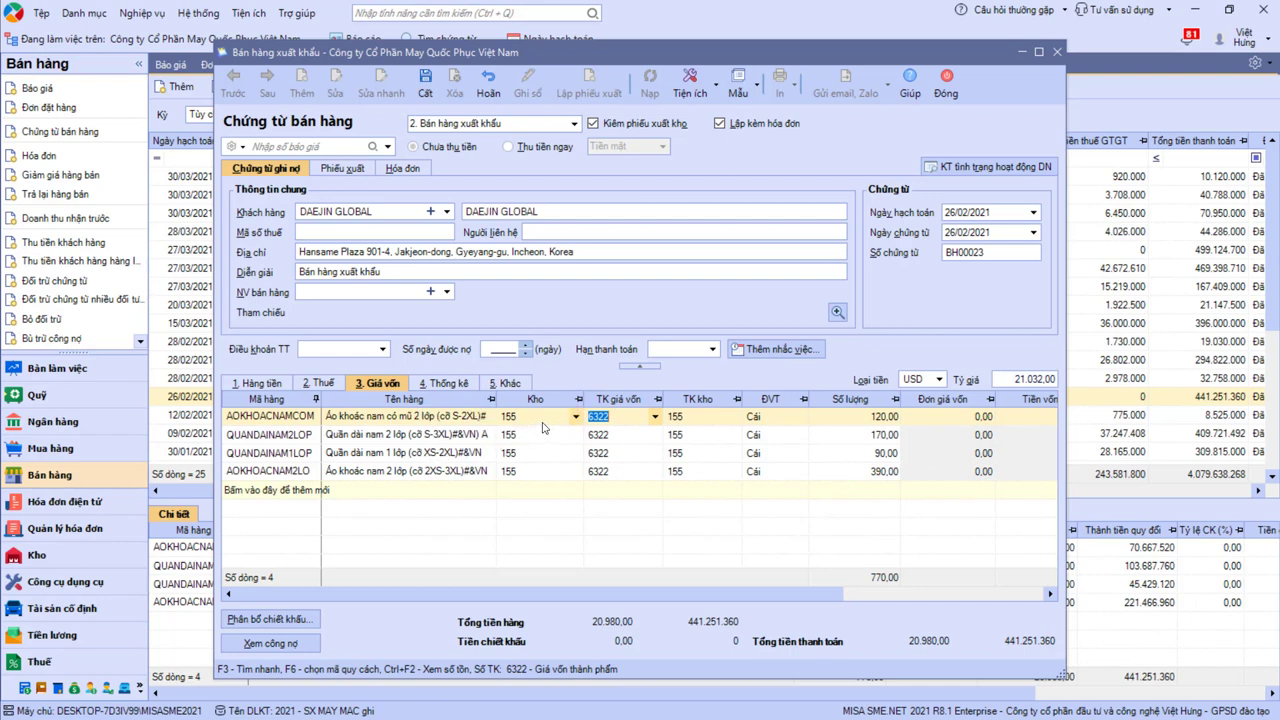
pyautogui.click(672, 420)
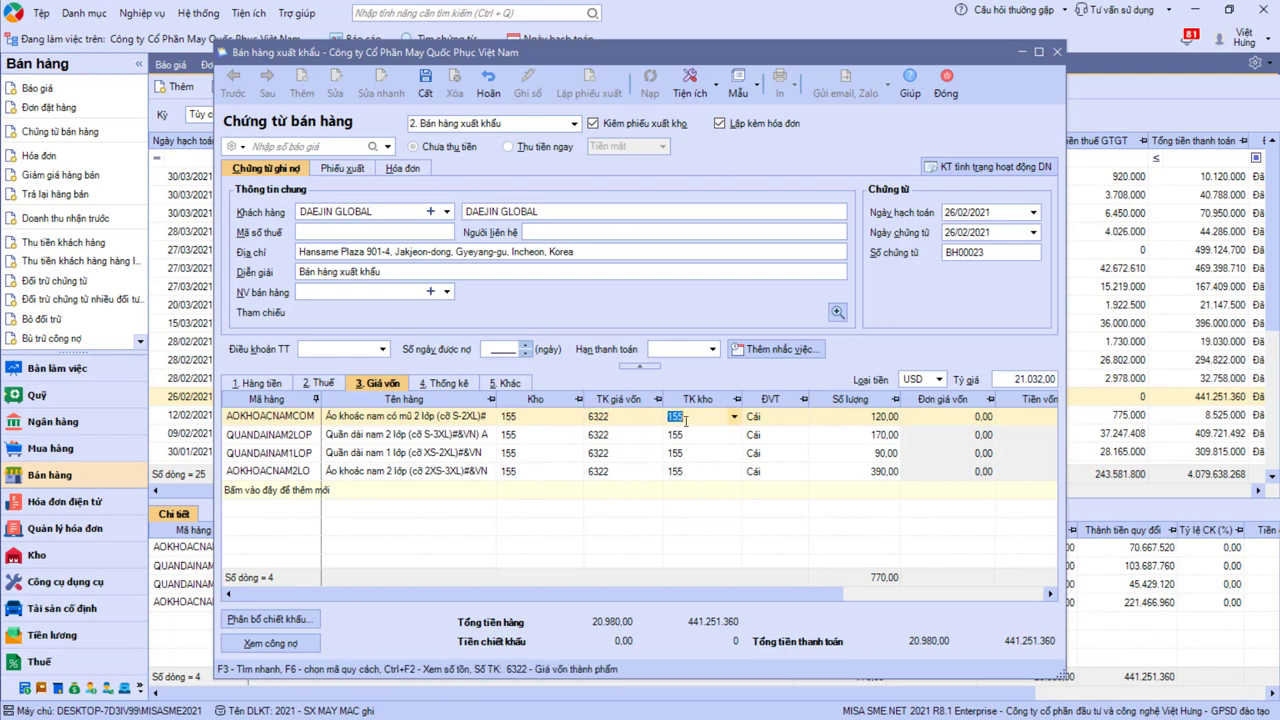
# Step: Enter the export declaration's number as the invoice number in the voucher's invoice details
pyautogui.click(405, 170)
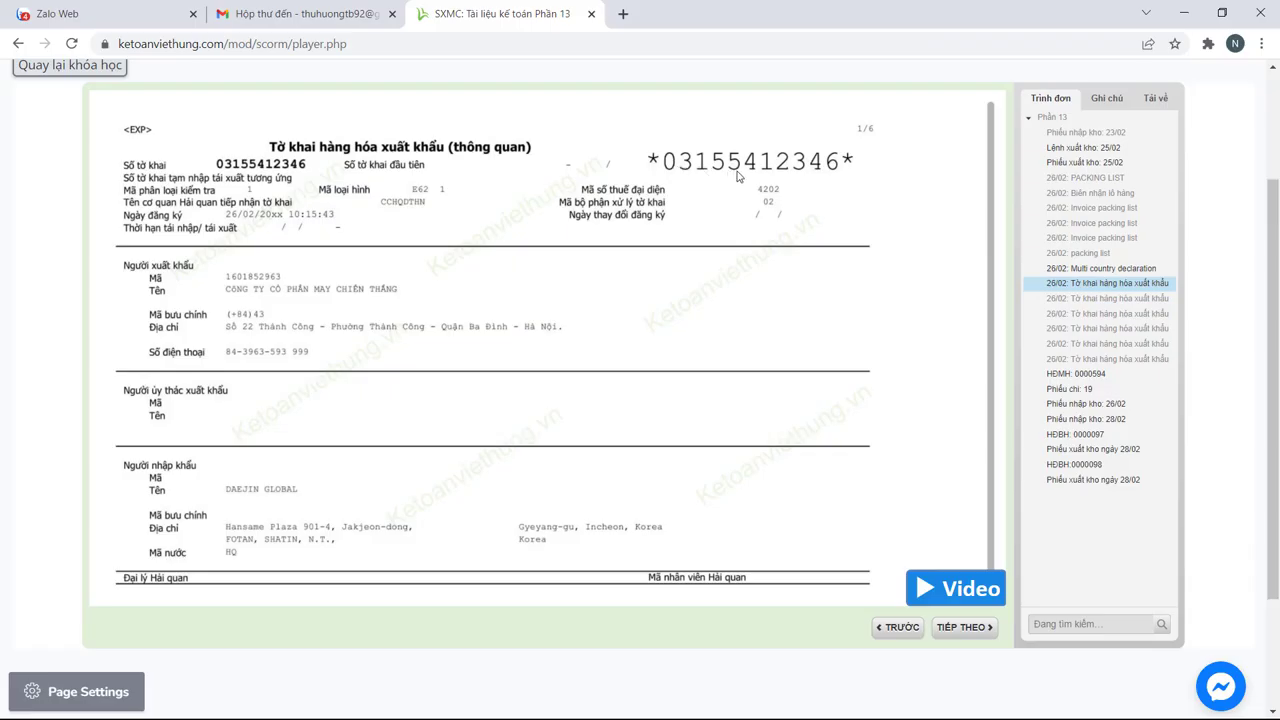
pyautogui.hotkey('alt', 'Tab')
pyautogui.hotkey('alt', 'Tab')
pyautogui.hotkey('alt', 'Tab')
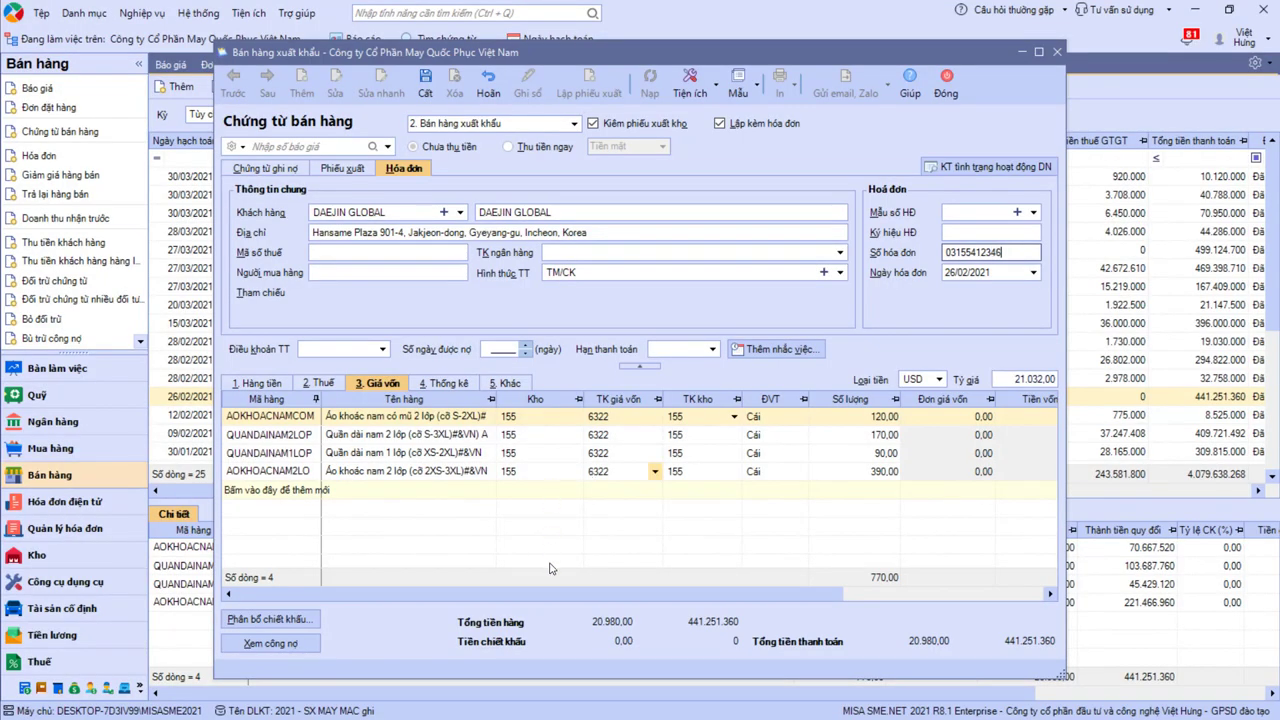
# Step: Compare the voucher's total goods amounts in USD and VND with the total invoice value on the export declaration
pyautogui.click(601, 622)
pyautogui.click(700, 621)
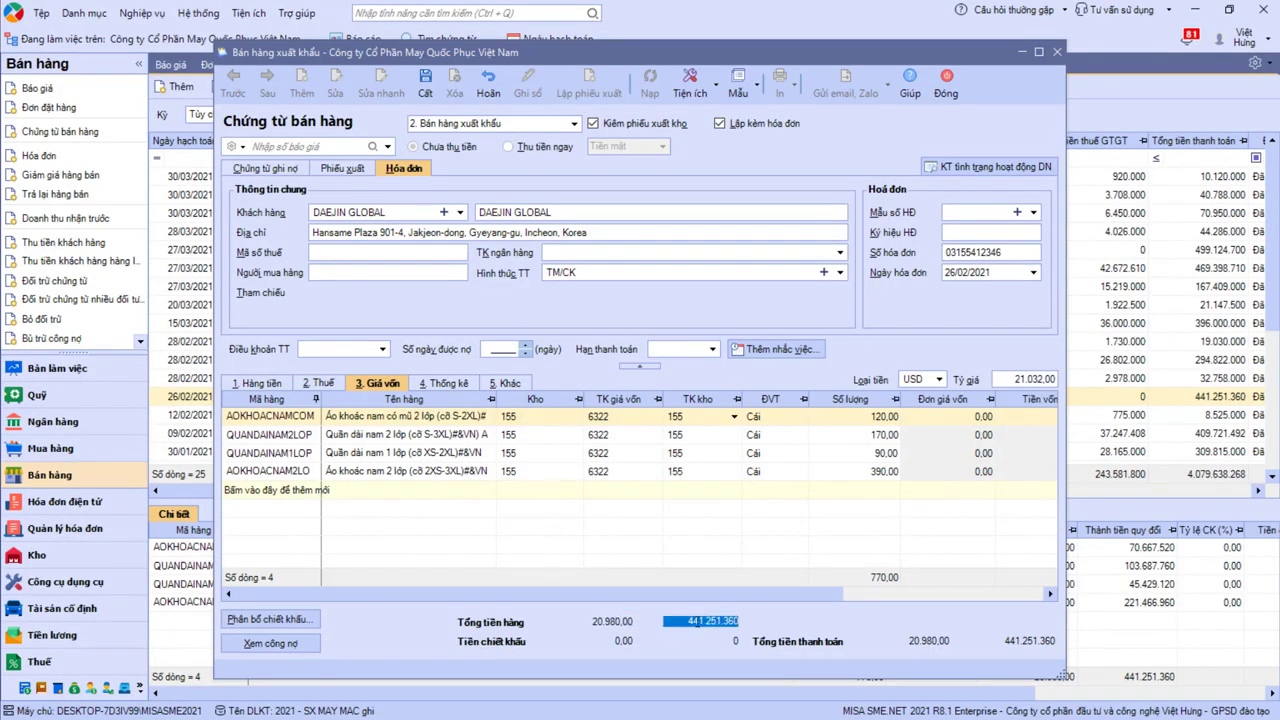
pyautogui.click(609, 626)
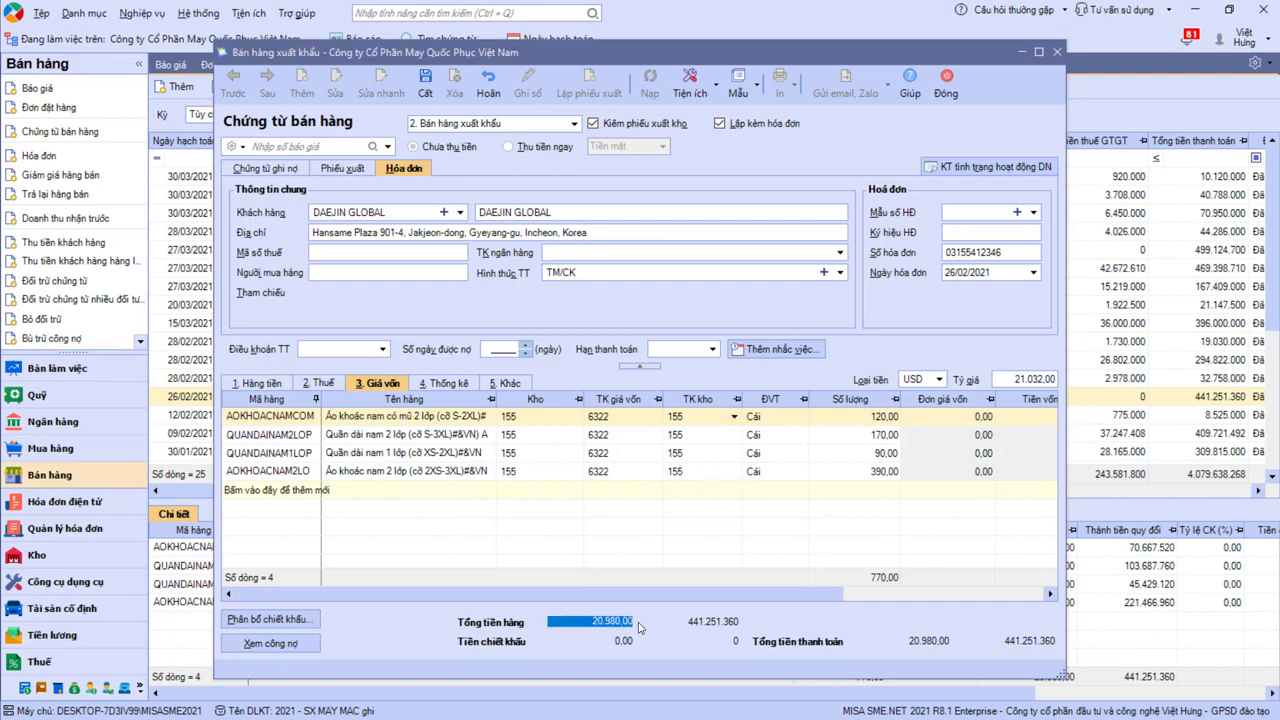
pyautogui.hotkey('alt', 'Tab')
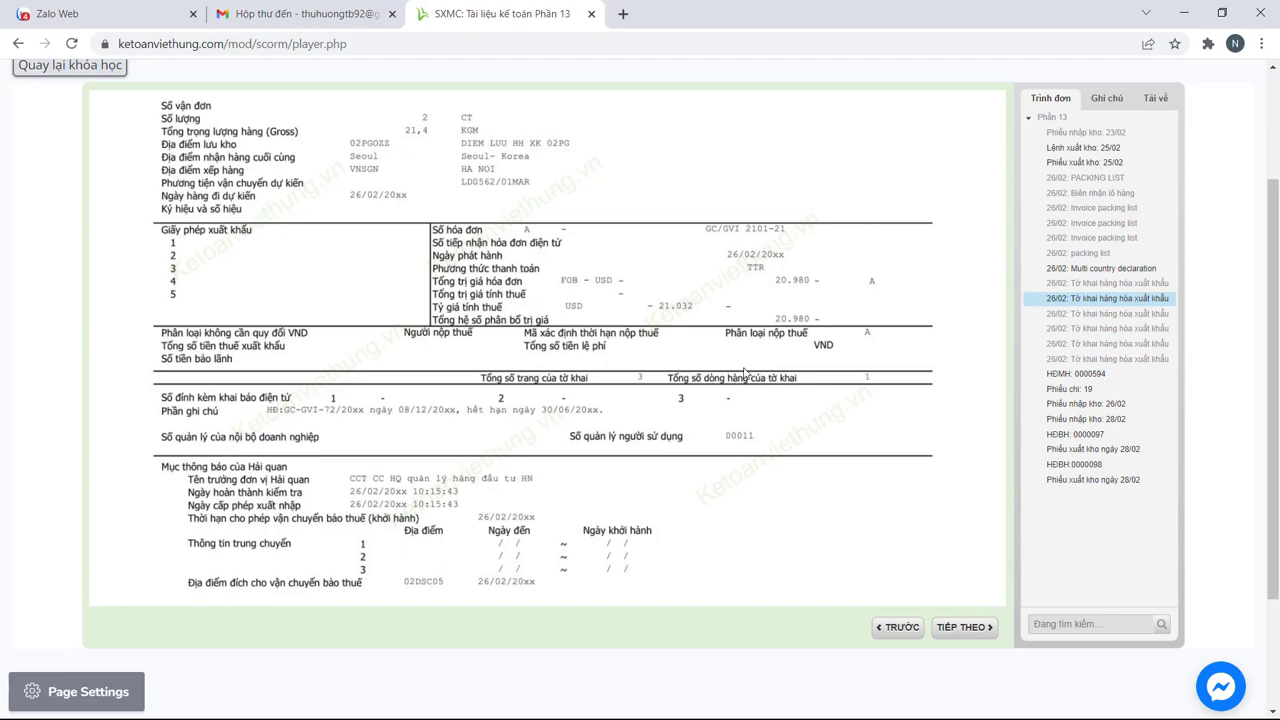
pyautogui.hotkey('alt', 'Tab')
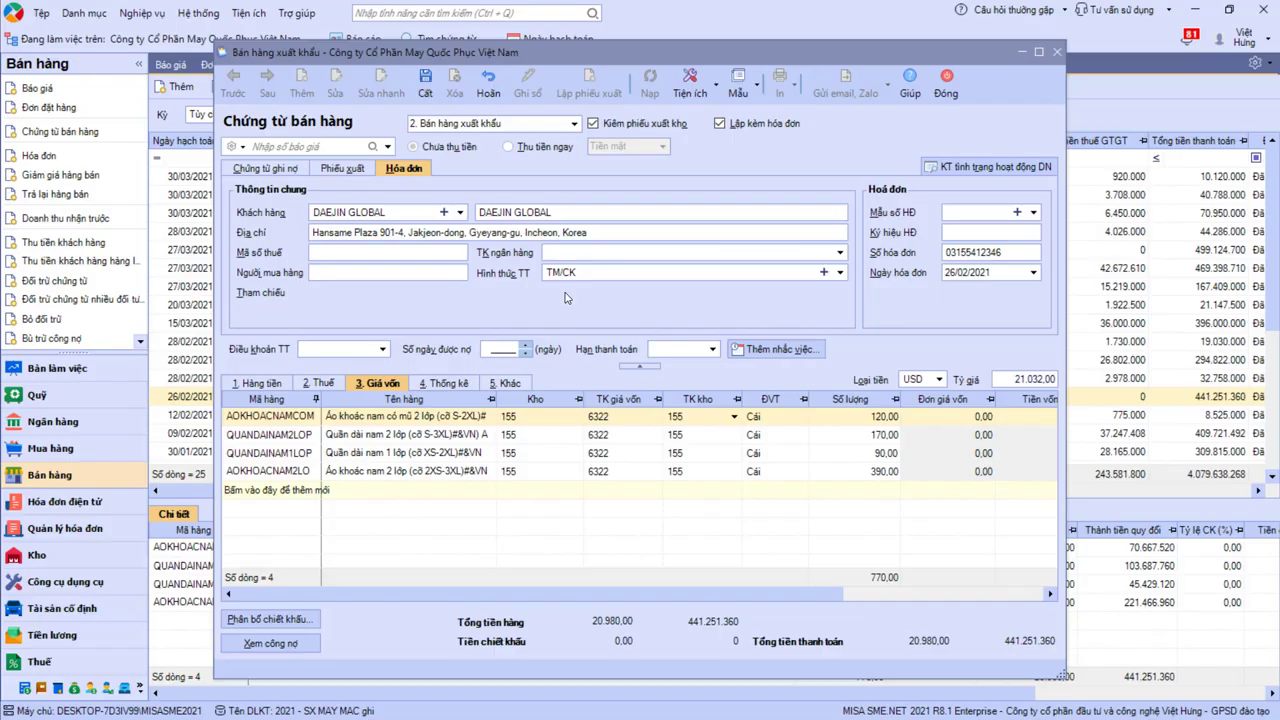
# Step: Save the export sales voucher and close its window
pyautogui.click(426, 84)
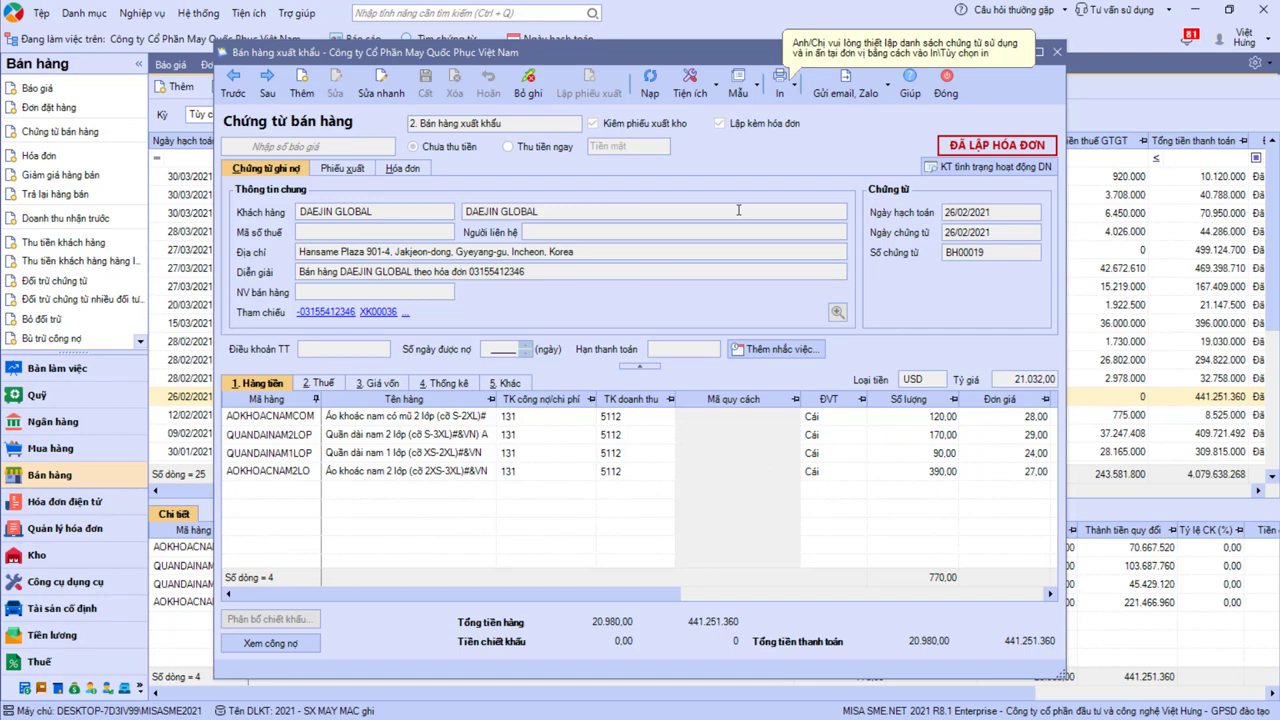
pyautogui.click(947, 88)
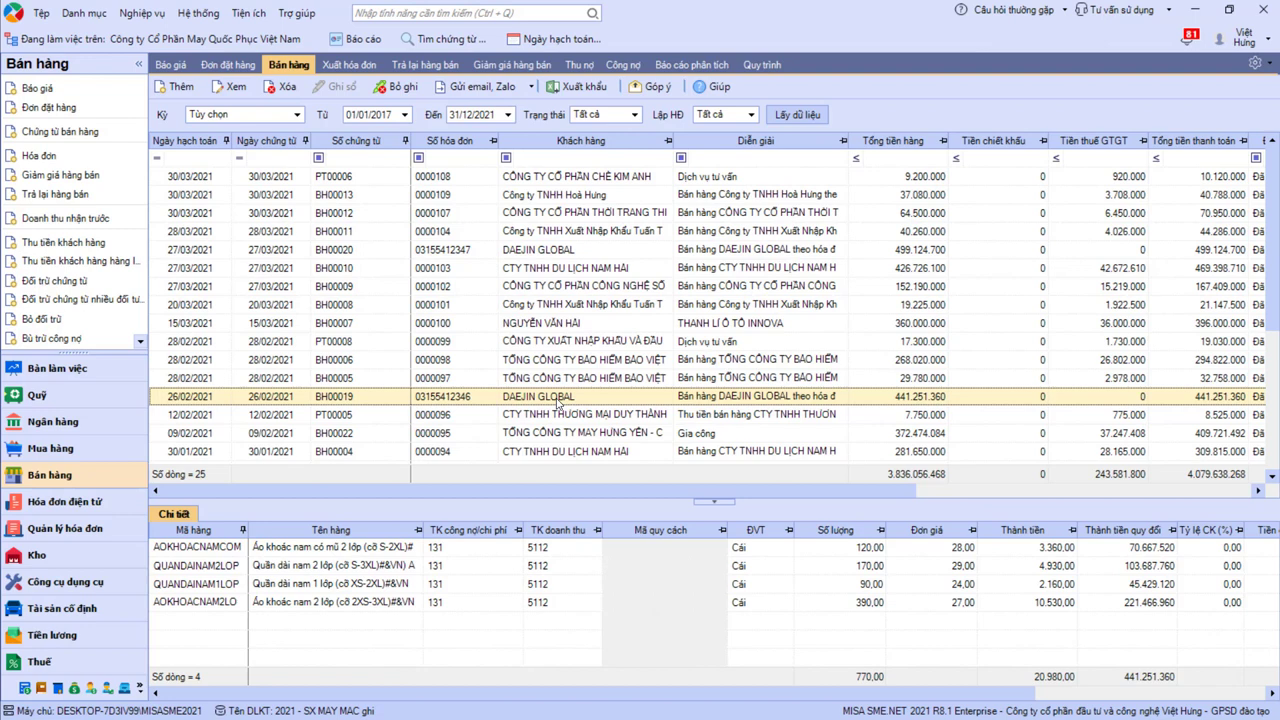
# Step: Reopen the 26/02/2021 DAEJIN GLOBAL sale from the sales list and review its item names against the export declaration
pyautogui.doubleClick(560, 400)
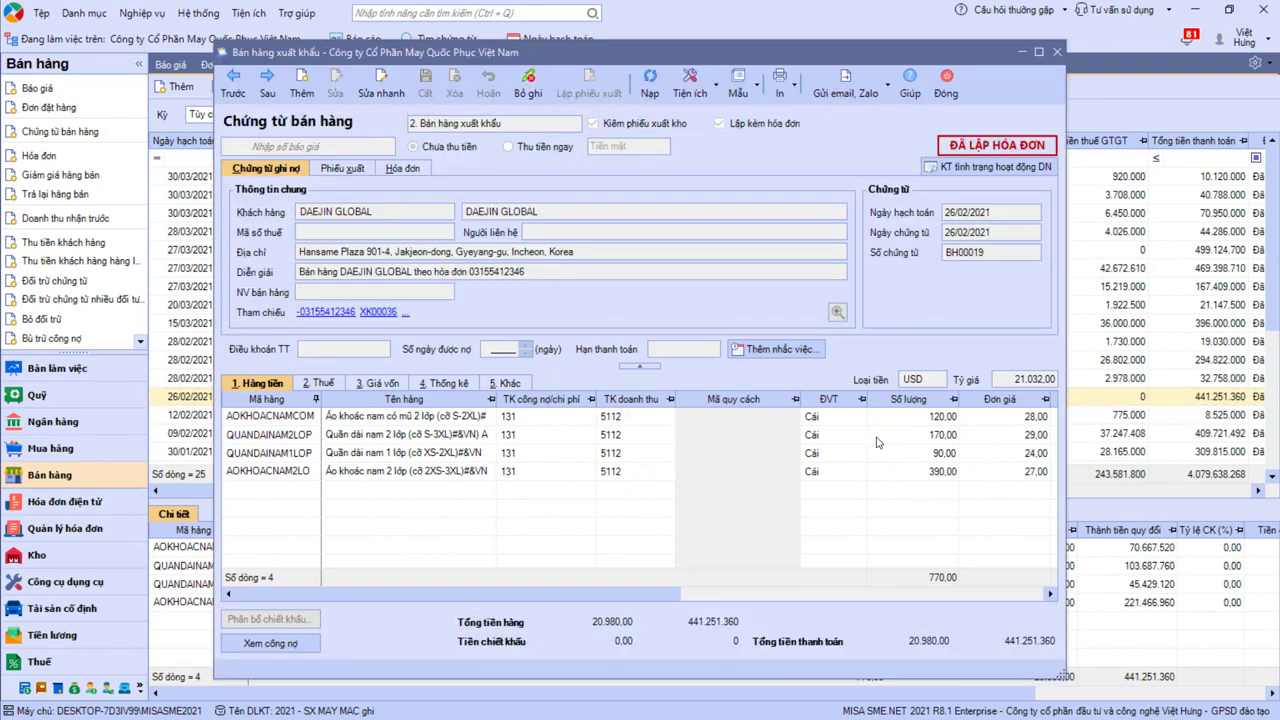
pyautogui.click(367, 424)
pyautogui.click(376, 452)
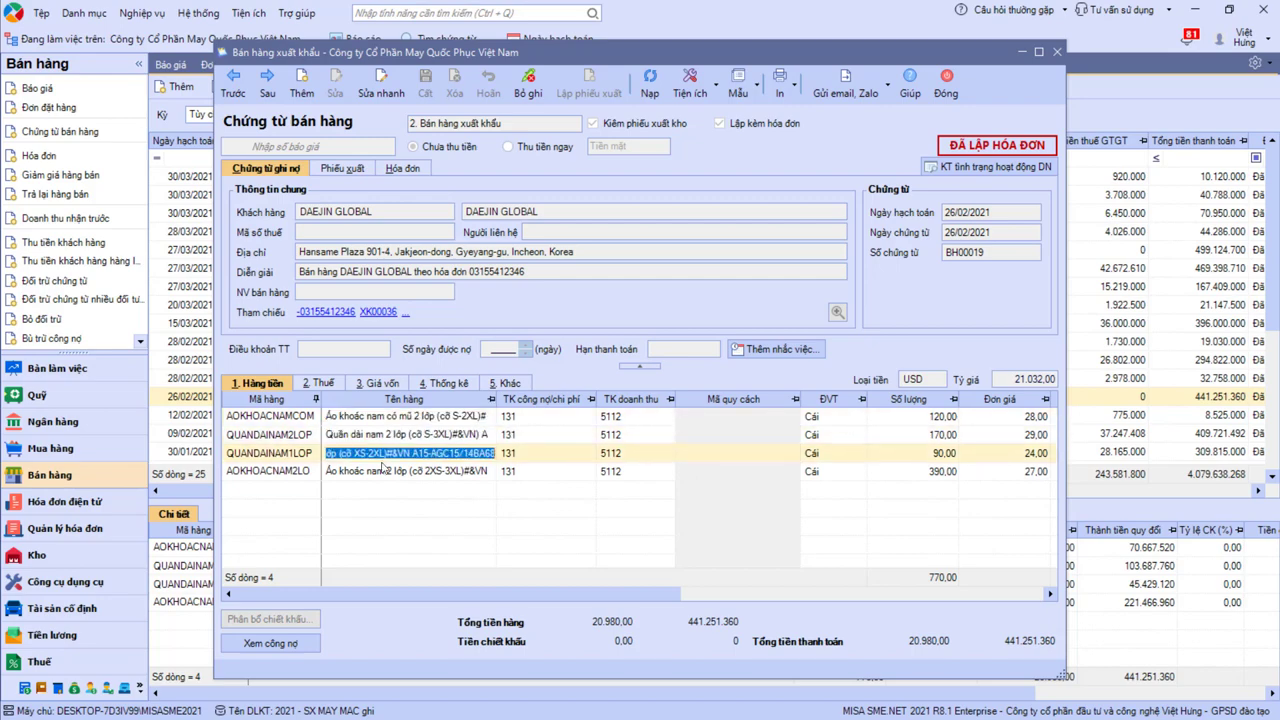
pyautogui.click(384, 466)
pyautogui.hotkey('alt', 'Tab')
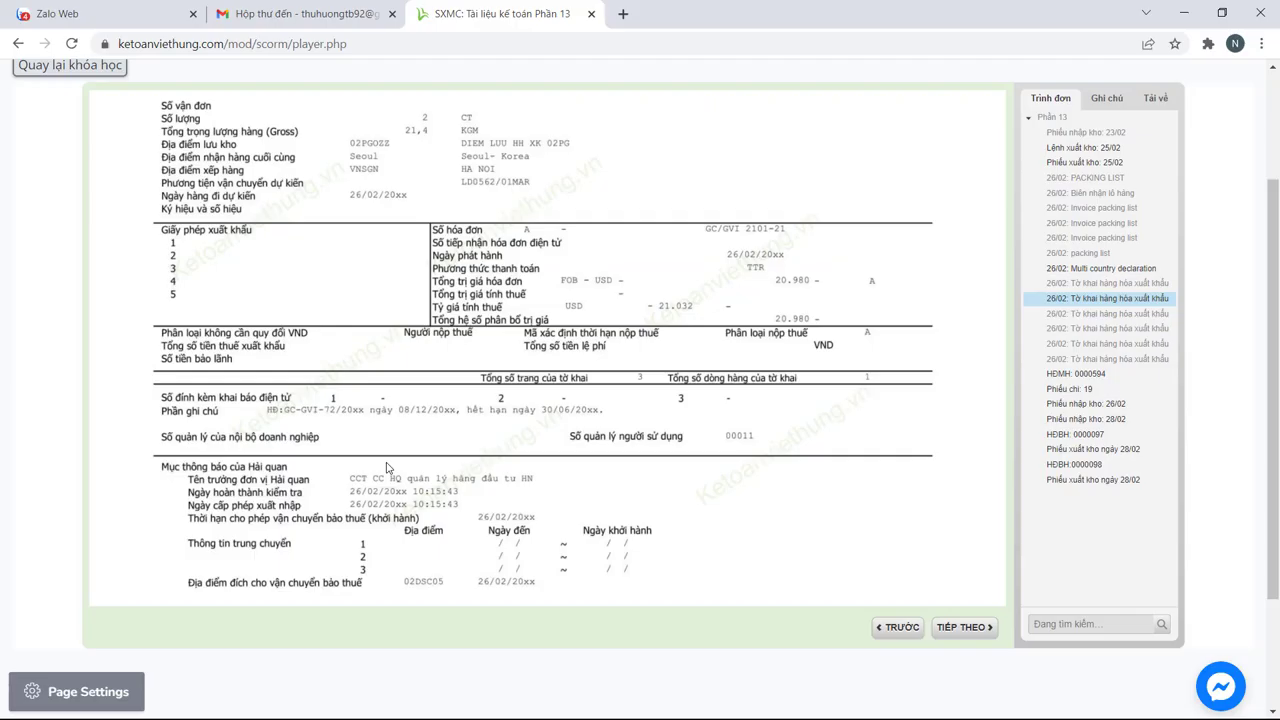
pyautogui.click(1098, 286)
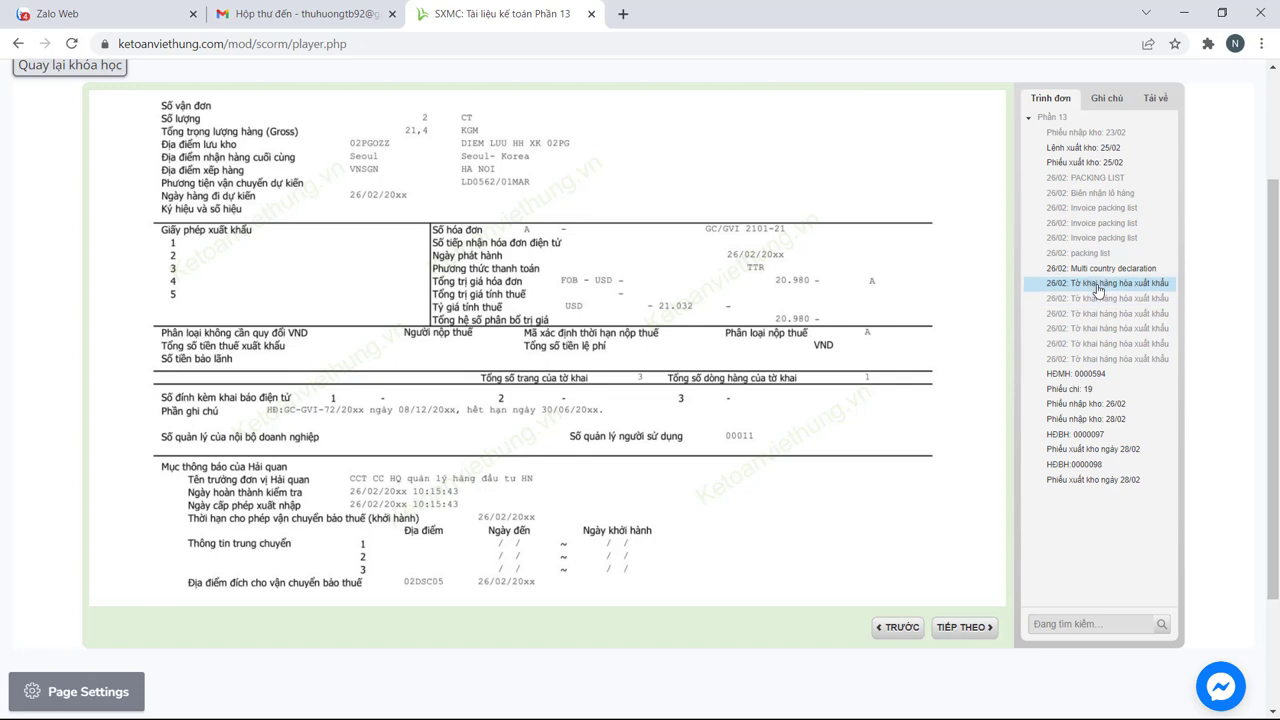